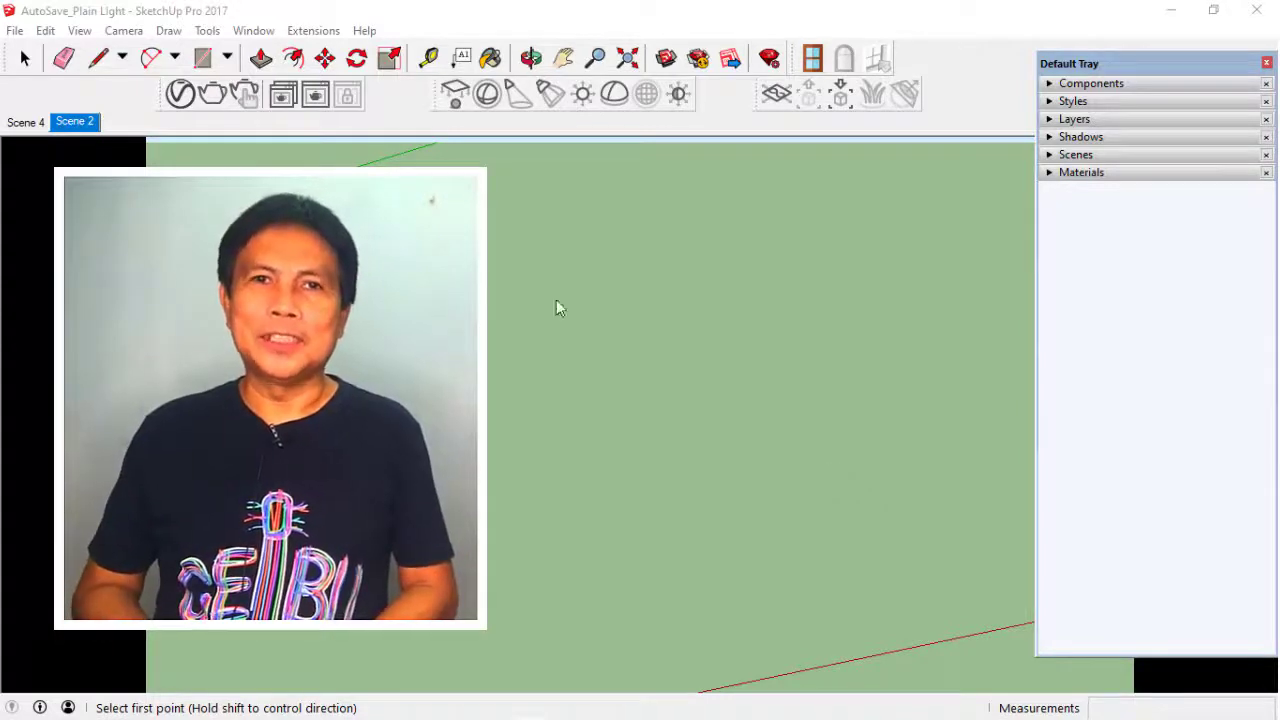
# Step: Start a V-Ray Rectangle Light and set its first corner on the ground
pyautogui.click(455, 95)
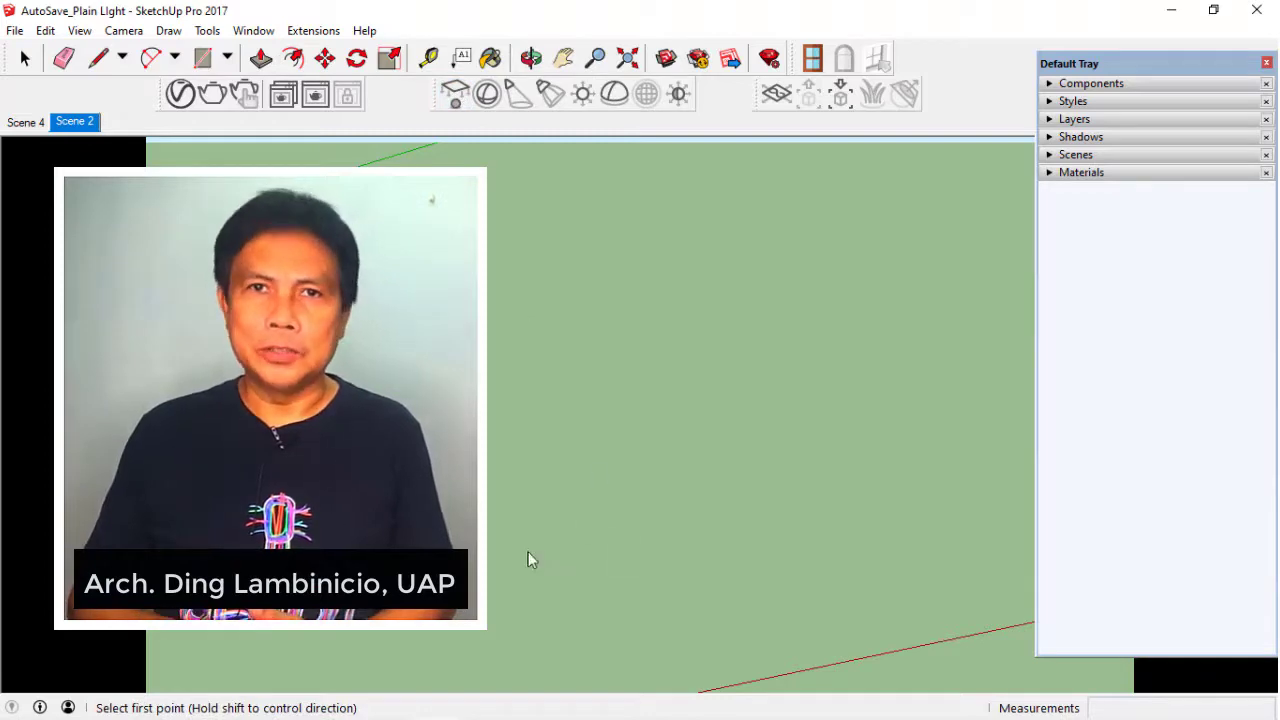
pyautogui.click(366, 530)
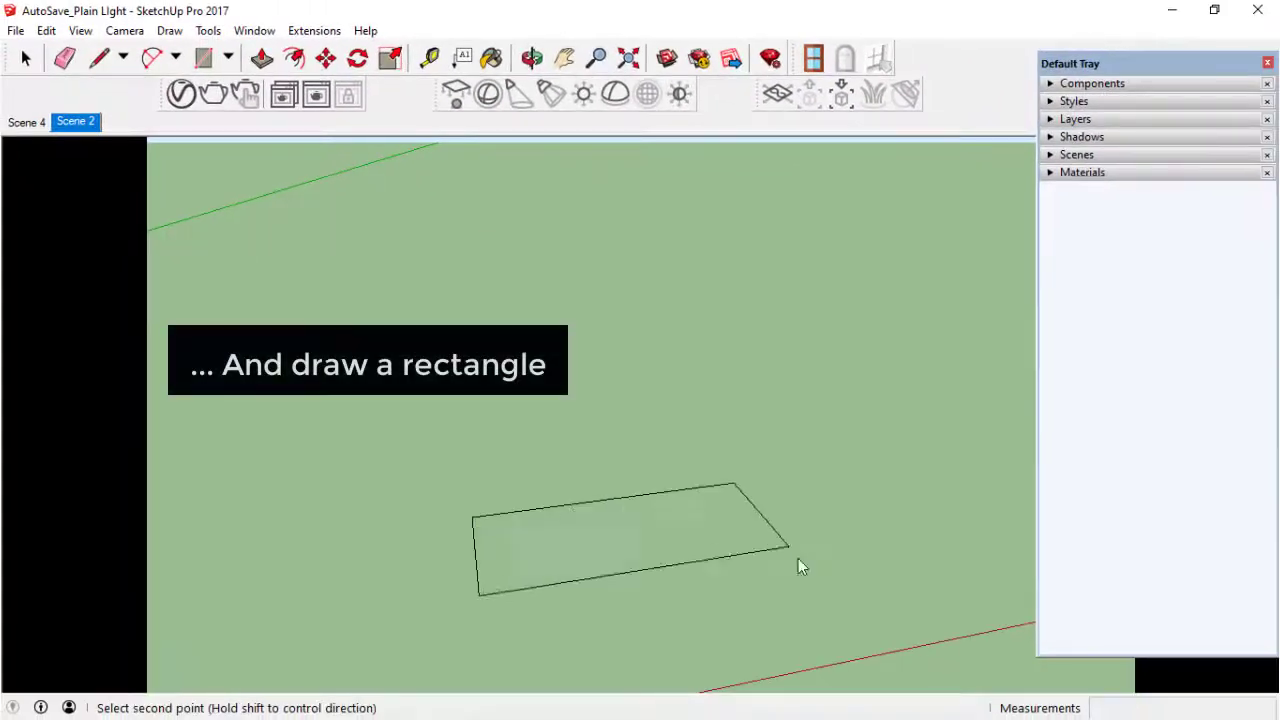
# Step: Finish the rectangular plane light on the ground and check it with a test render
pyautogui.click(841, 613)
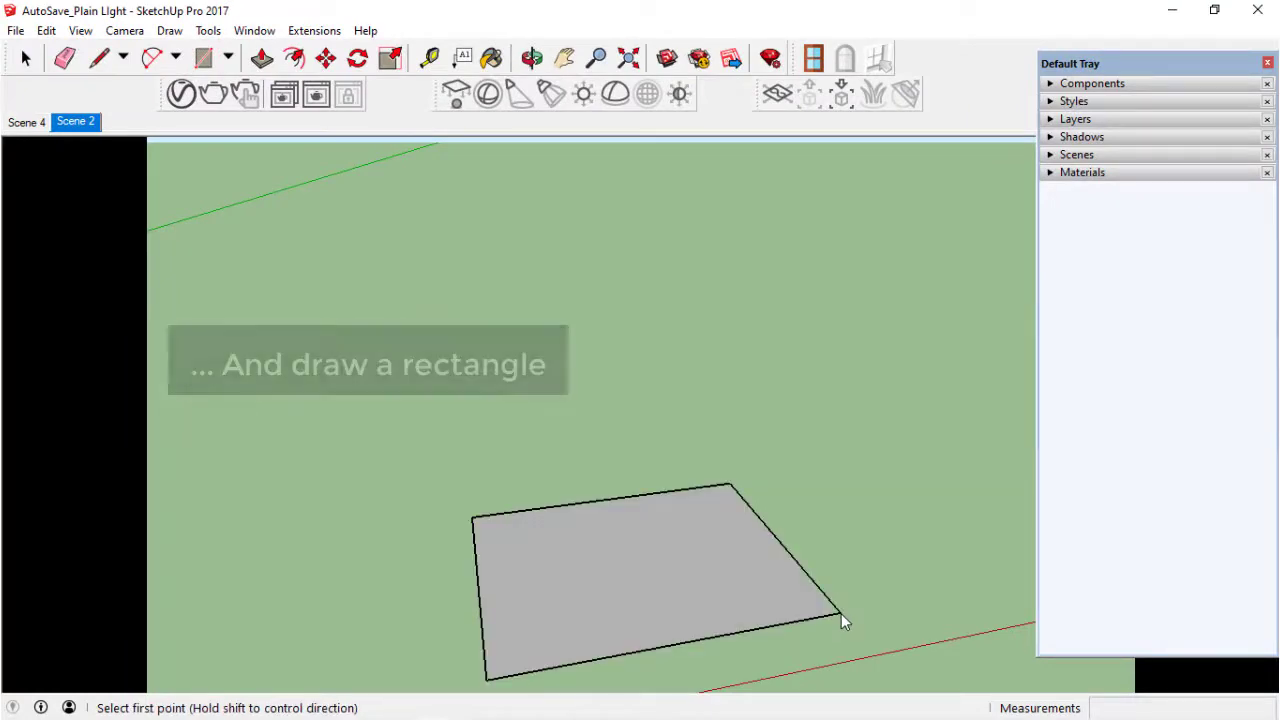
pyautogui.press('space')
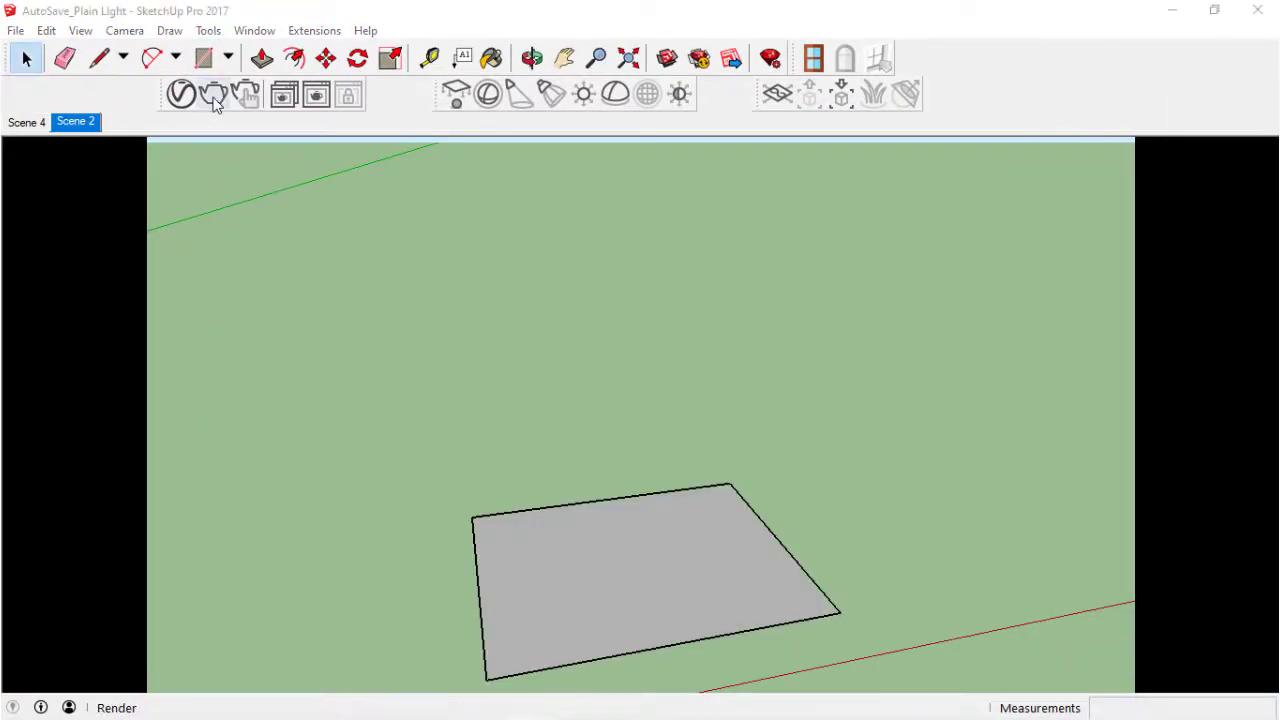
pyautogui.click(214, 97)
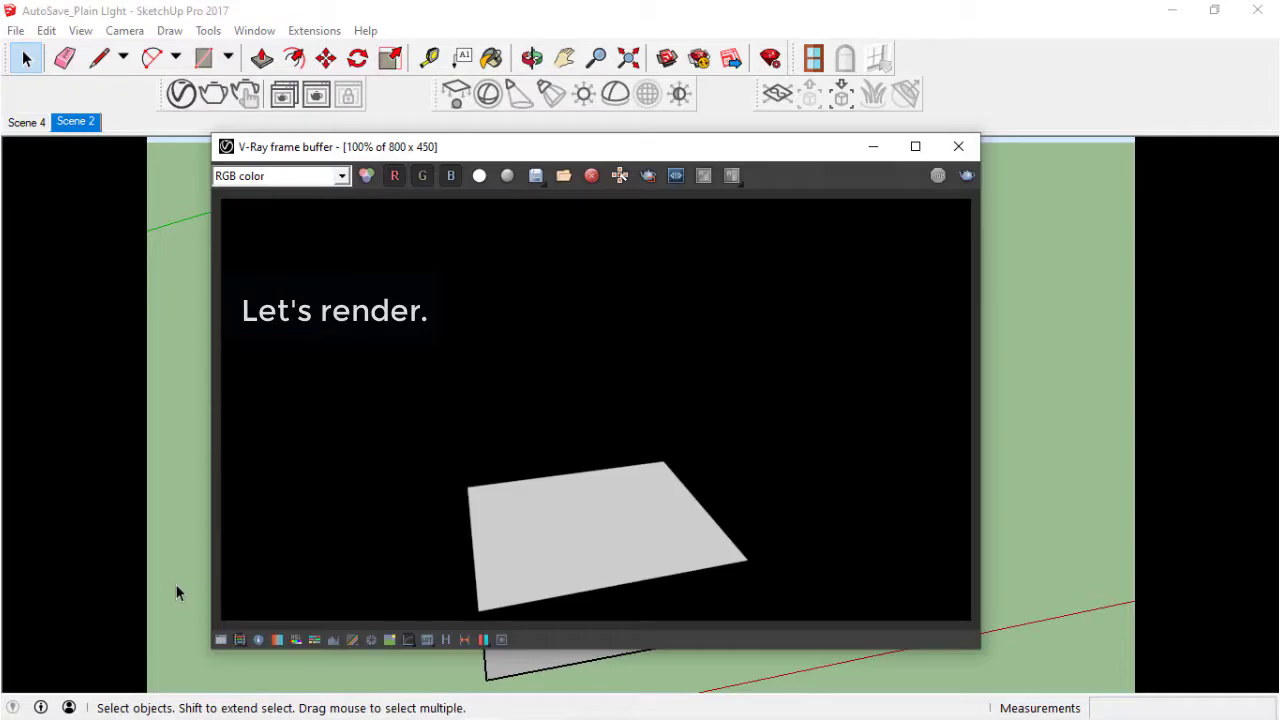
pyautogui.click(960, 148)
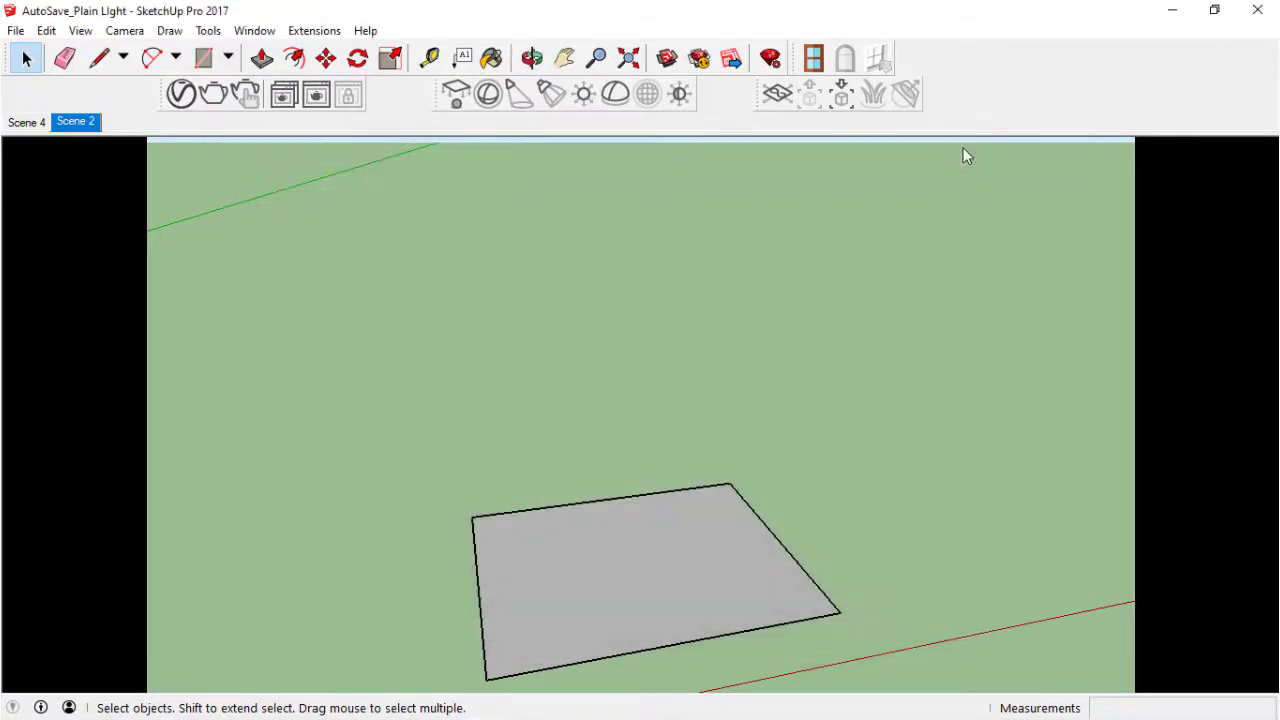
# Step: Rotate the plane light about its edge midpoint, locked to the red axis
pyautogui.click(717, 562)
pyautogui.press('q')
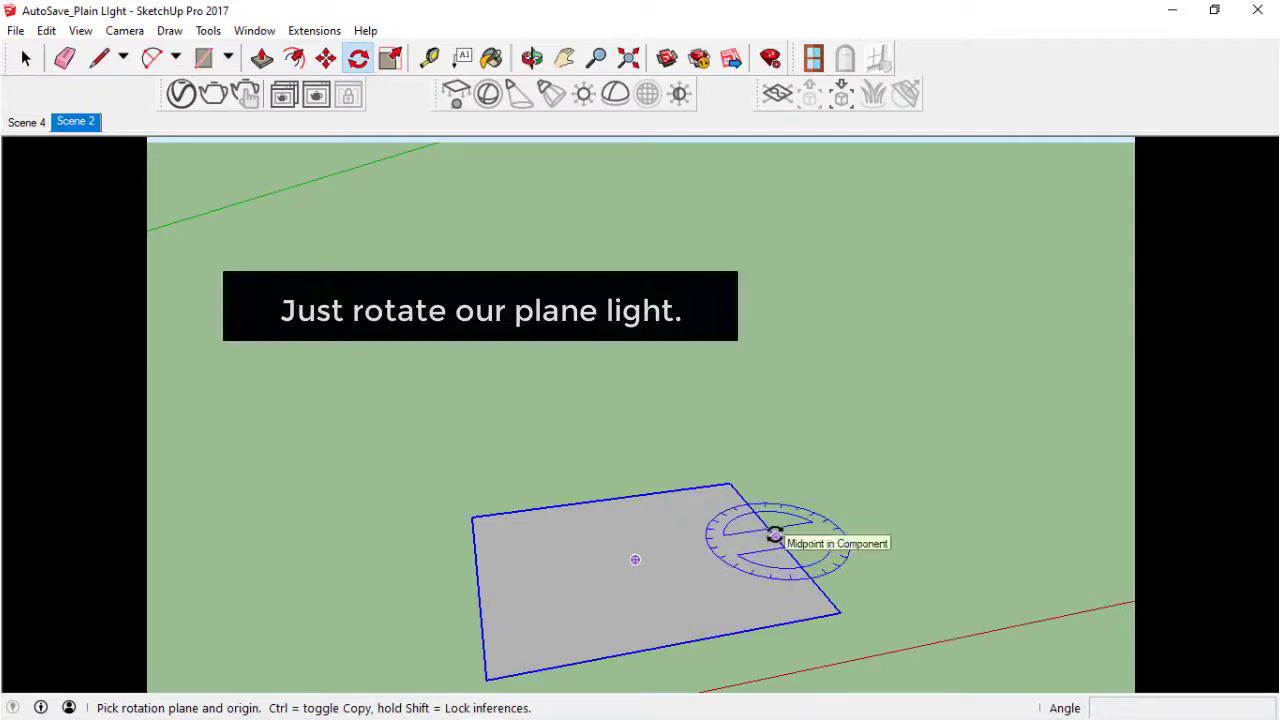
pyautogui.press('Right')
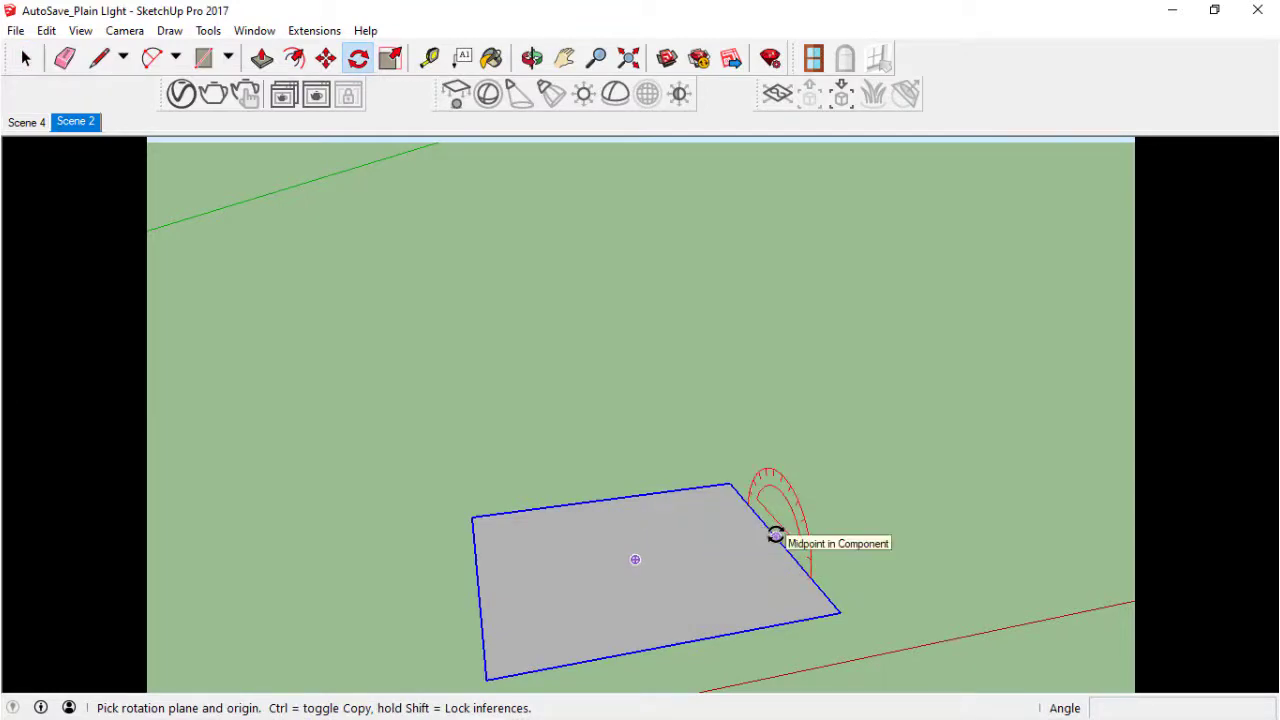
pyautogui.click(776, 535)
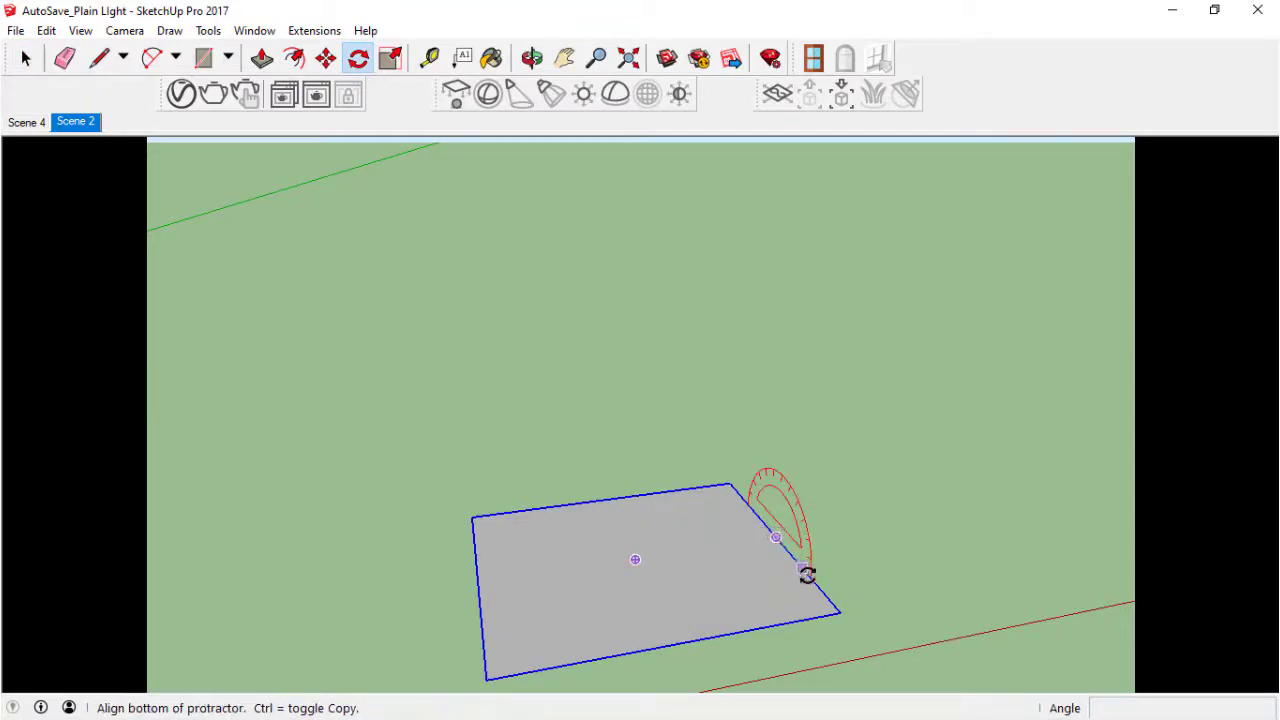
pyautogui.click(842, 611)
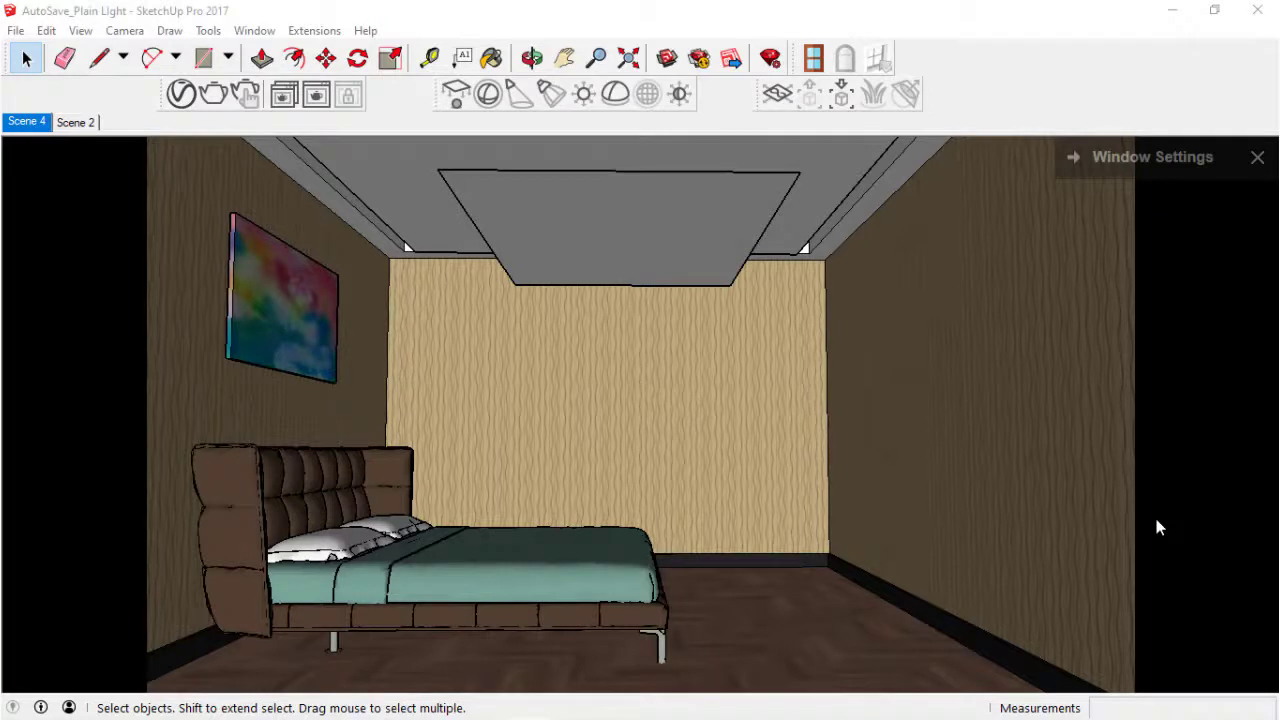
# Step: Disable the SunLight and show the ceiling Rectangle Light's settings (enabled, intensity 30)
pyautogui.click(655, 257)
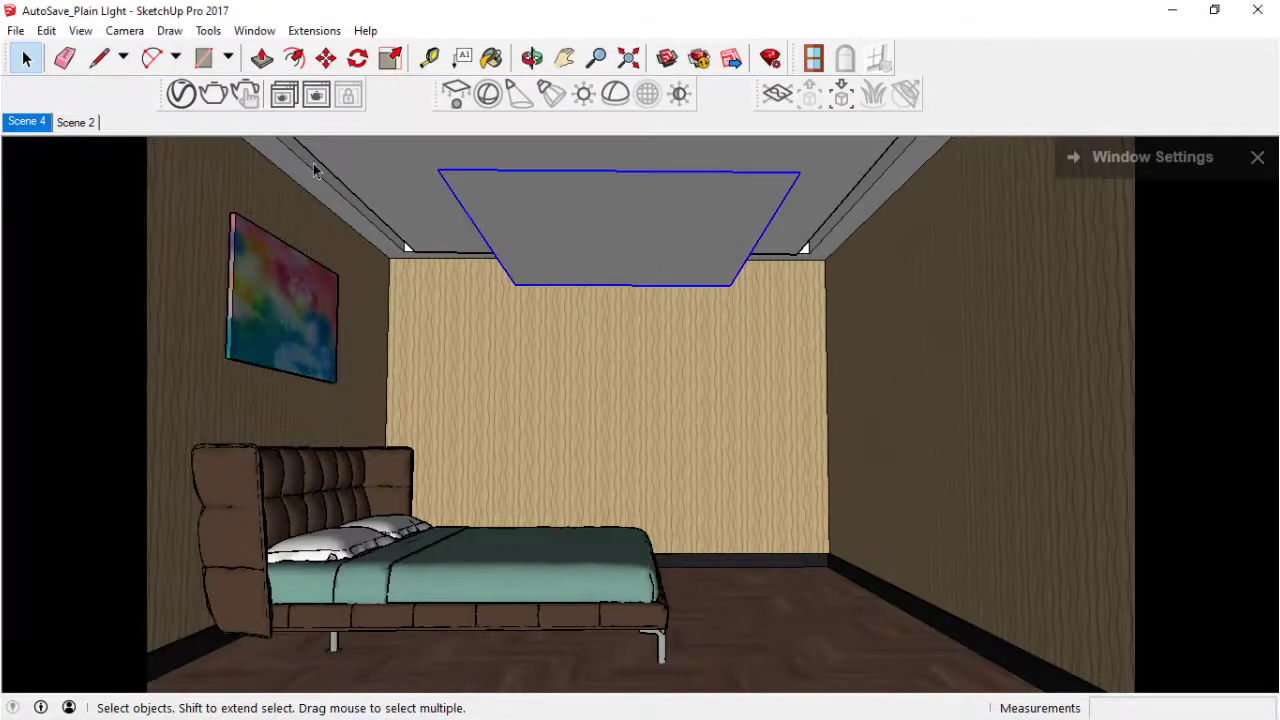
pyautogui.click(181, 100)
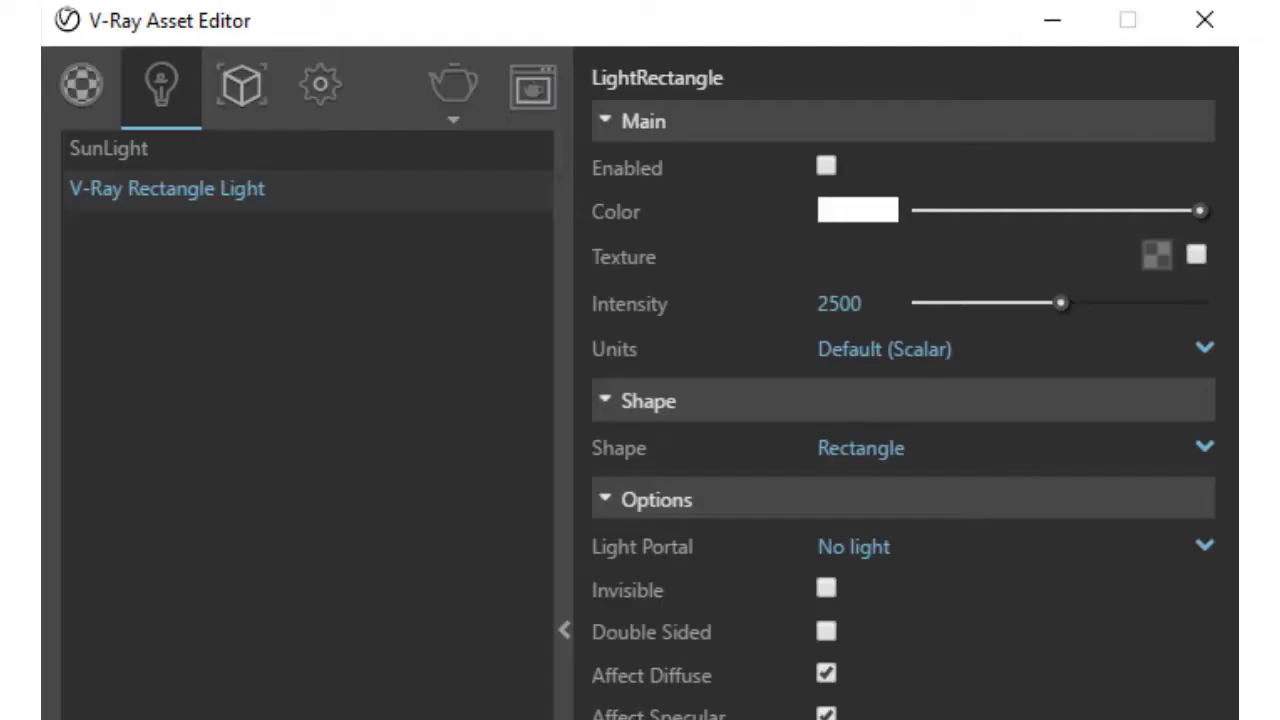
pyautogui.click(178, 153)
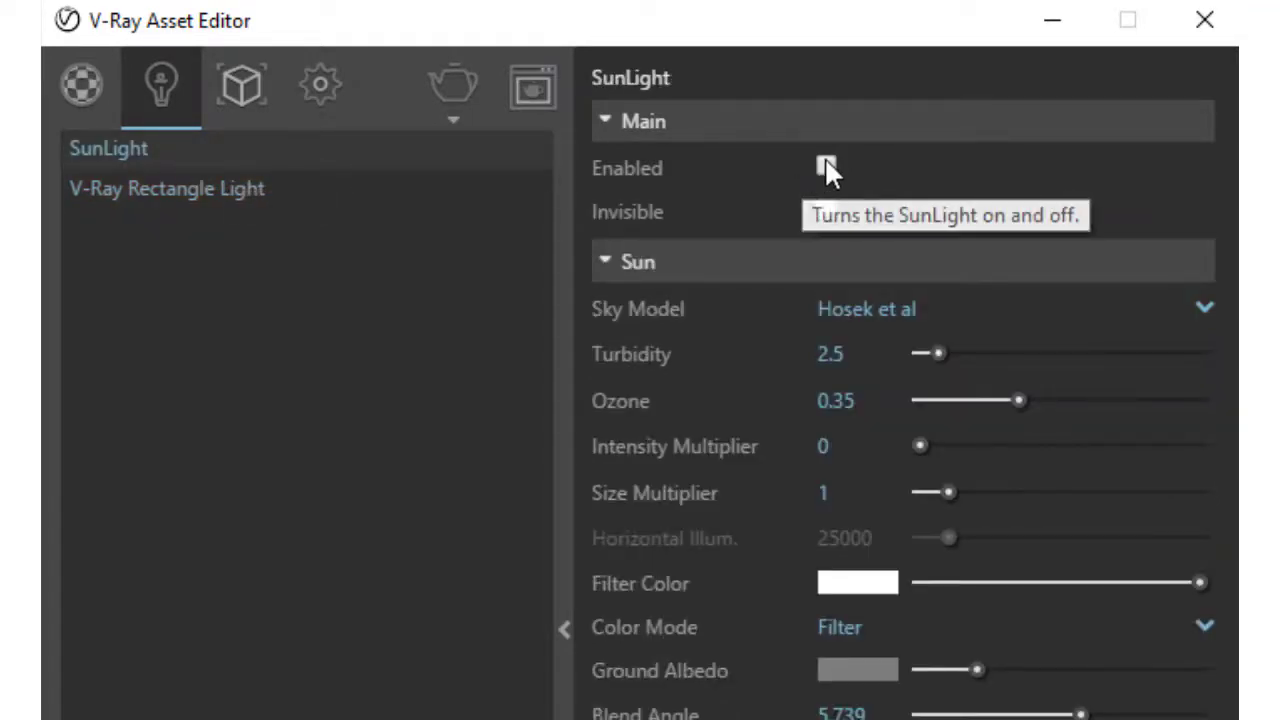
pyautogui.click(826, 164)
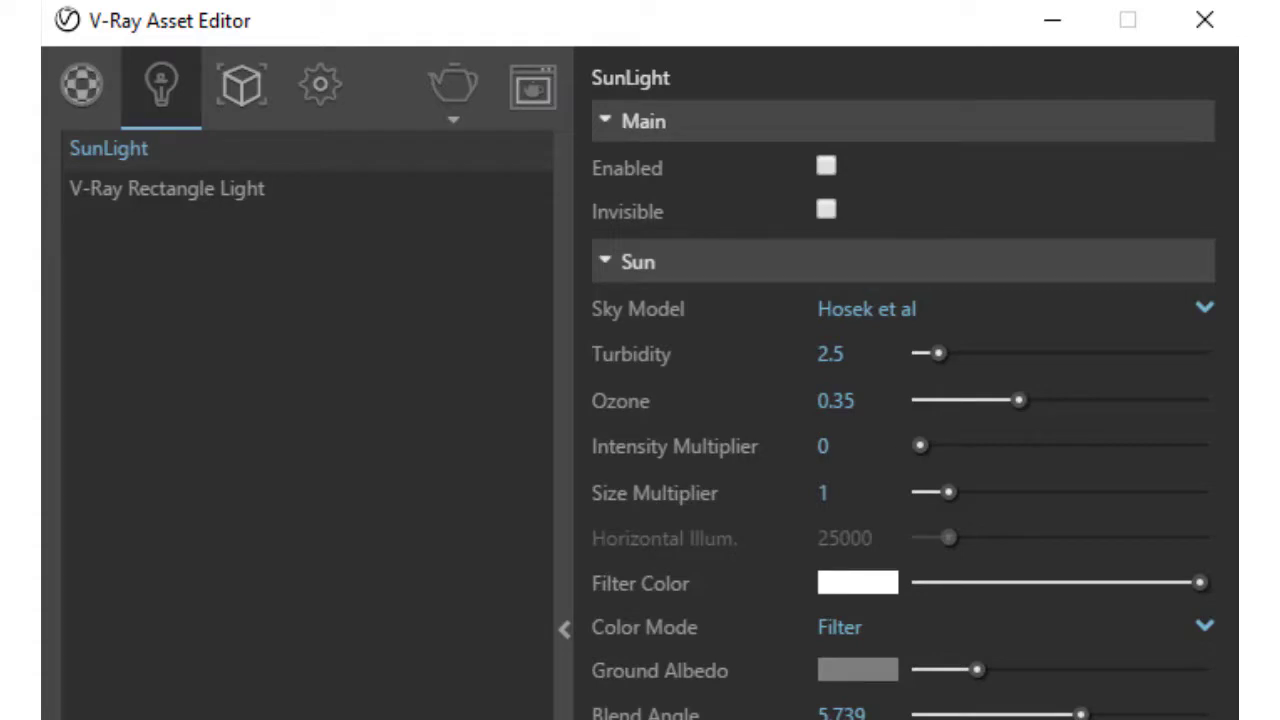
pyautogui.click(167, 188)
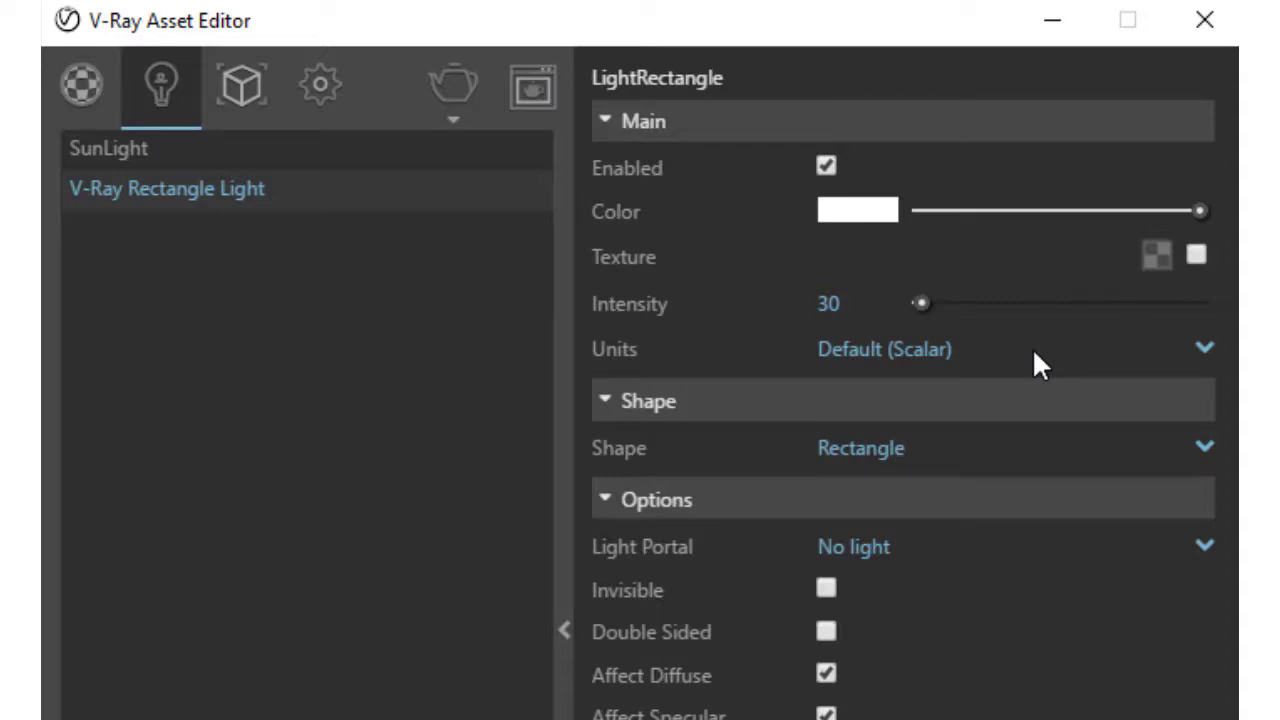
# Step: Switch the rectangle light to Luminous Power (Lumens) units with intensity 2500
pyautogui.click(1205, 347)
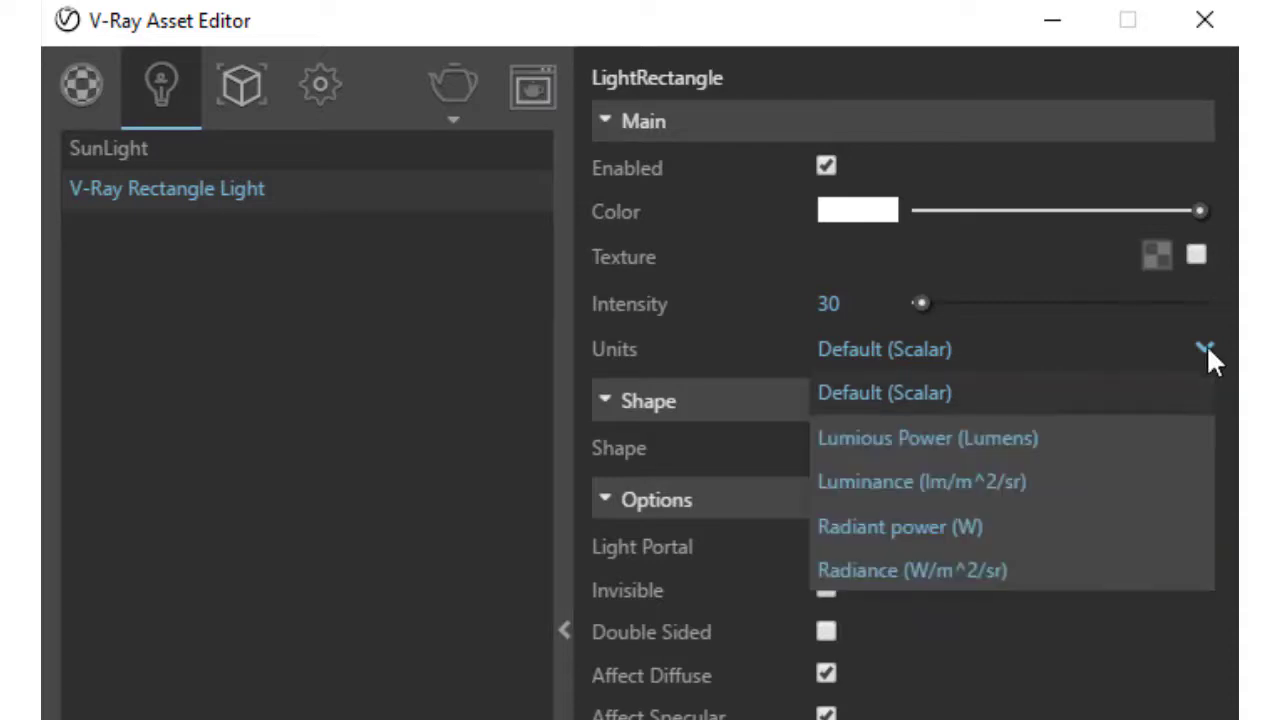
pyautogui.click(1036, 452)
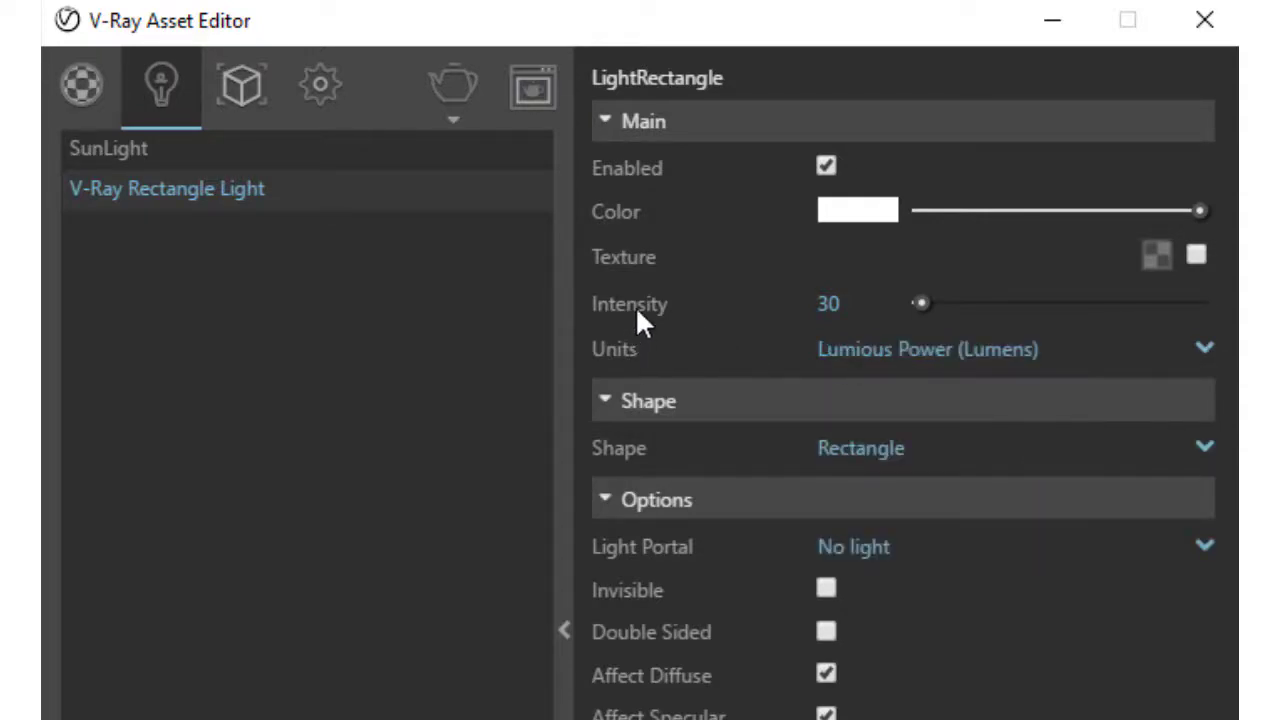
pyautogui.moveTo(862, 303); pyautogui.dragTo(806, 314)
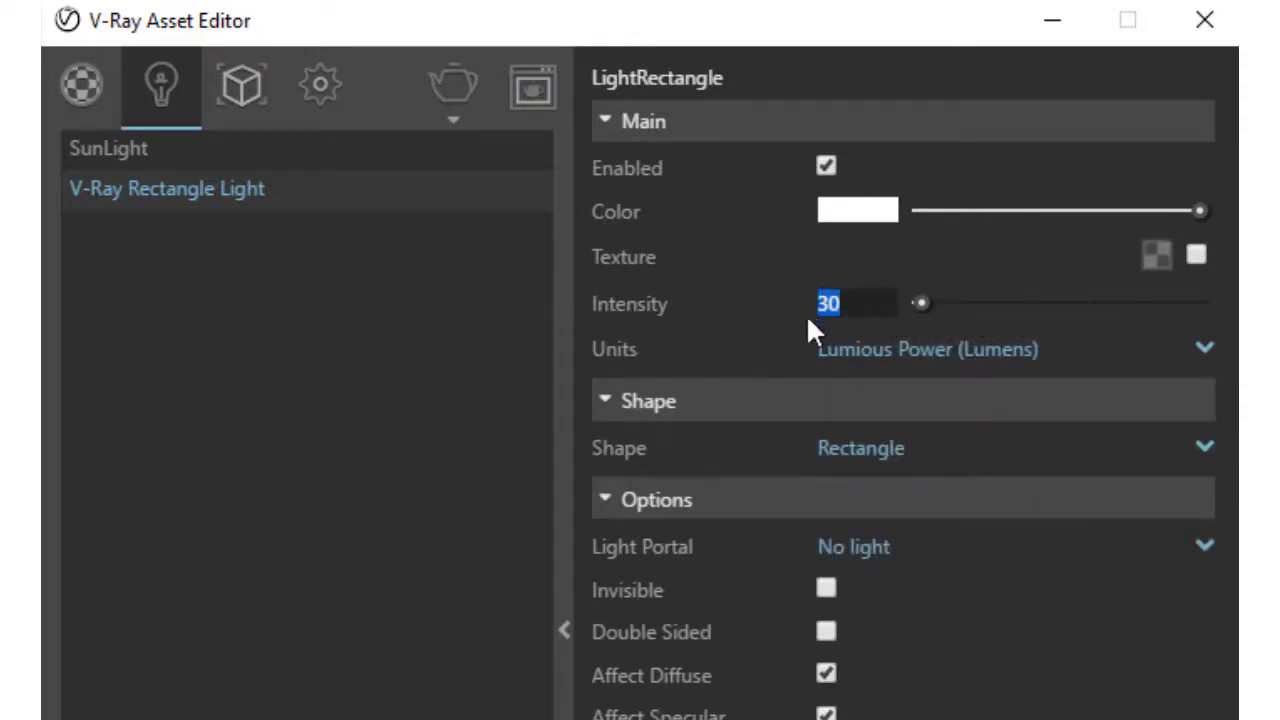
pyautogui.write('2500')
pyautogui.press('Return')
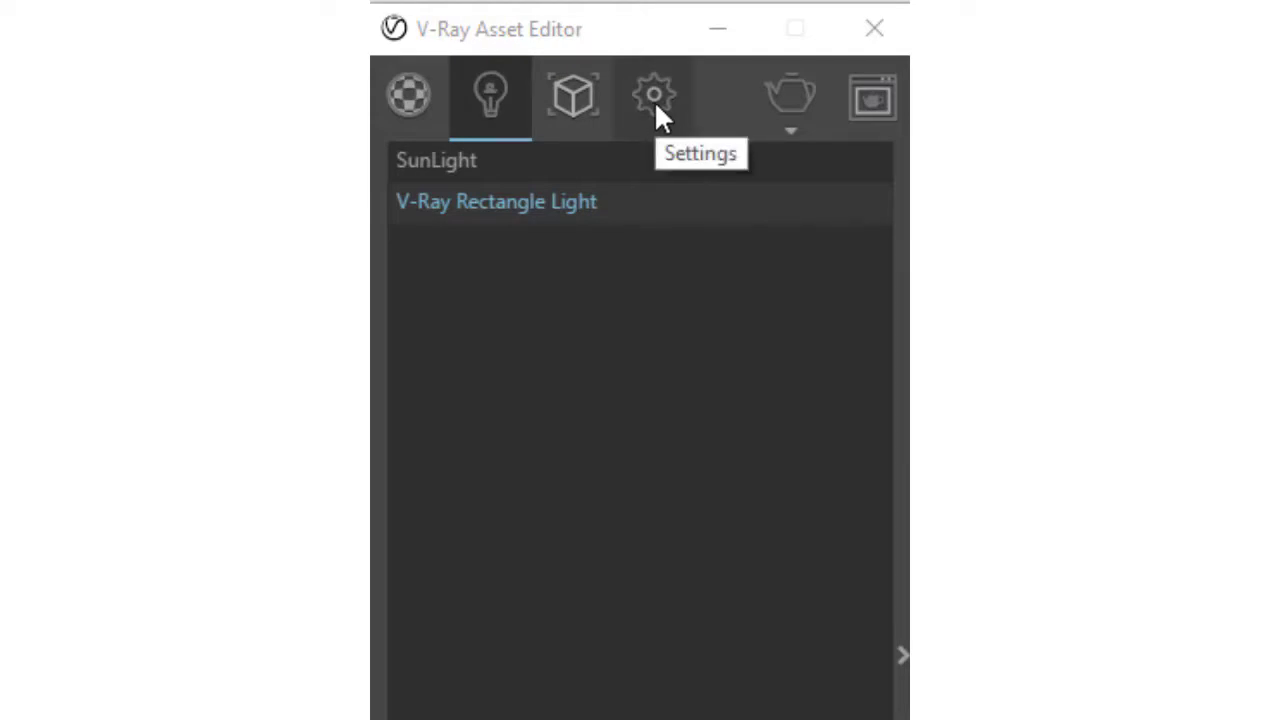
# Step: Lower the camera exposure value from 14.24 to 7 and re-render the bedroom
pyautogui.click(657, 112)
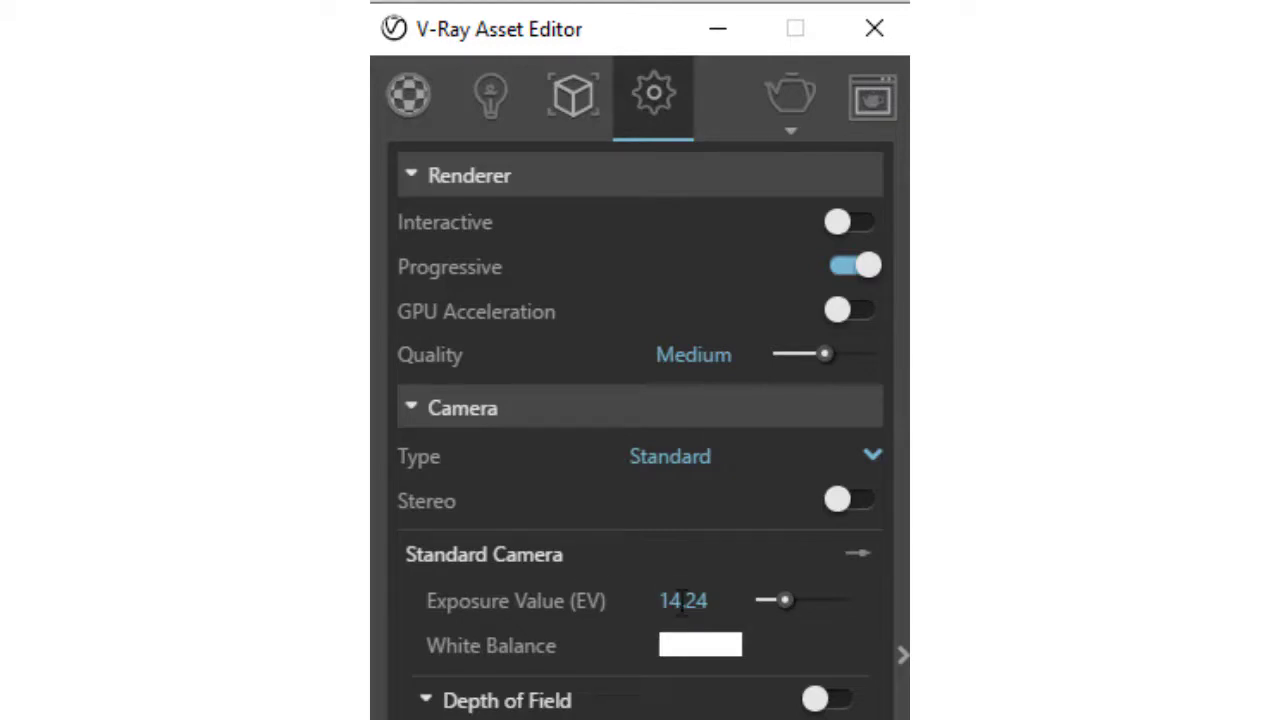
pyautogui.moveTo(720, 600); pyautogui.dragTo(621, 606)
pyautogui.write('7')
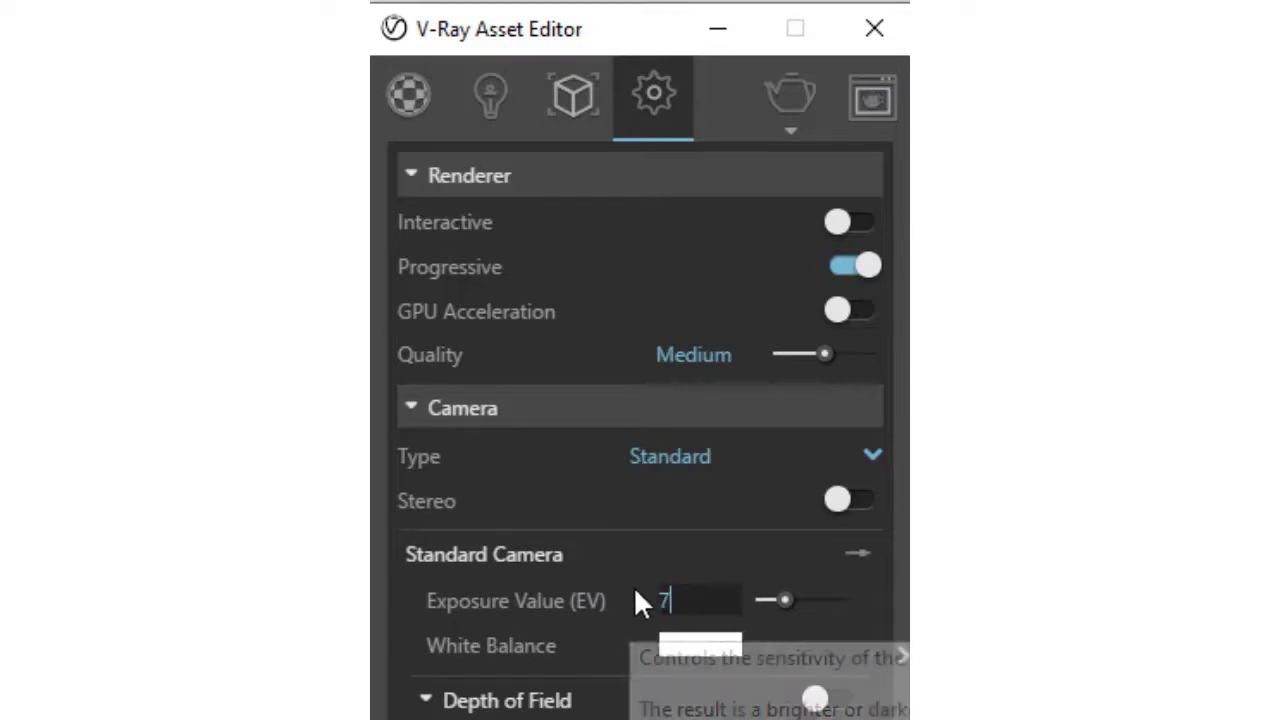
pyautogui.press('Return')
pyautogui.click(793, 135)
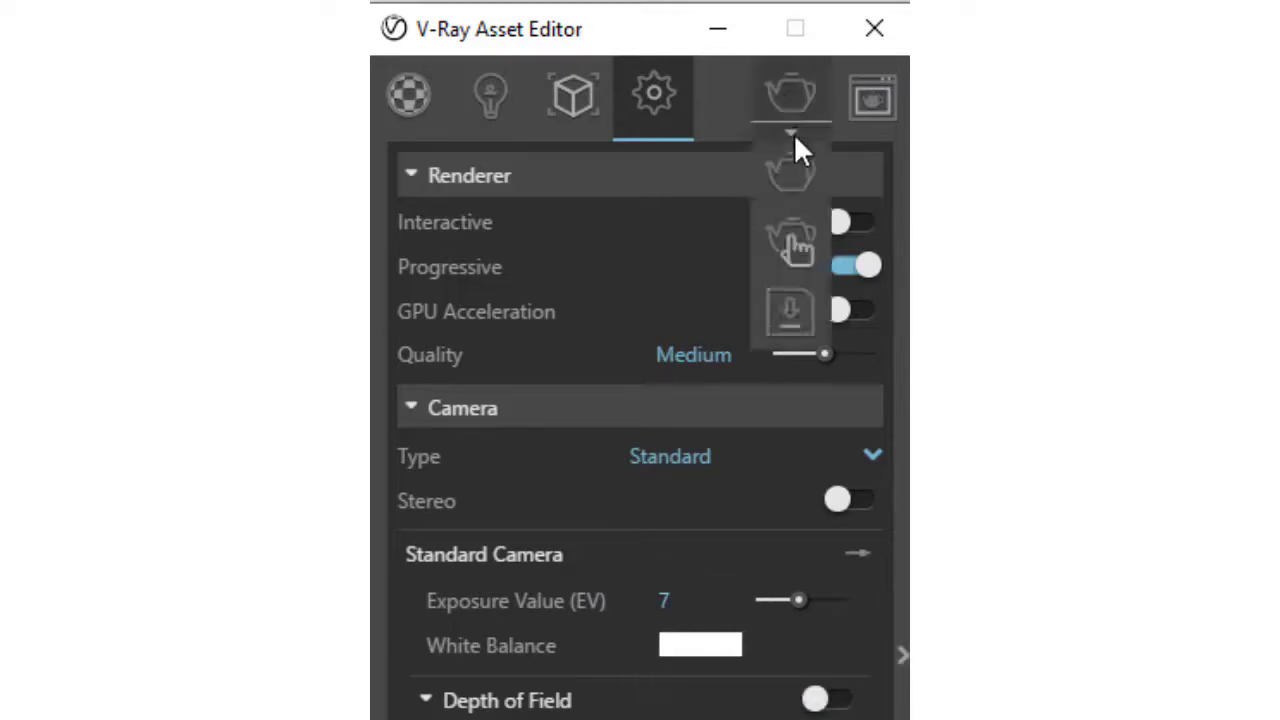
pyautogui.click(796, 172)
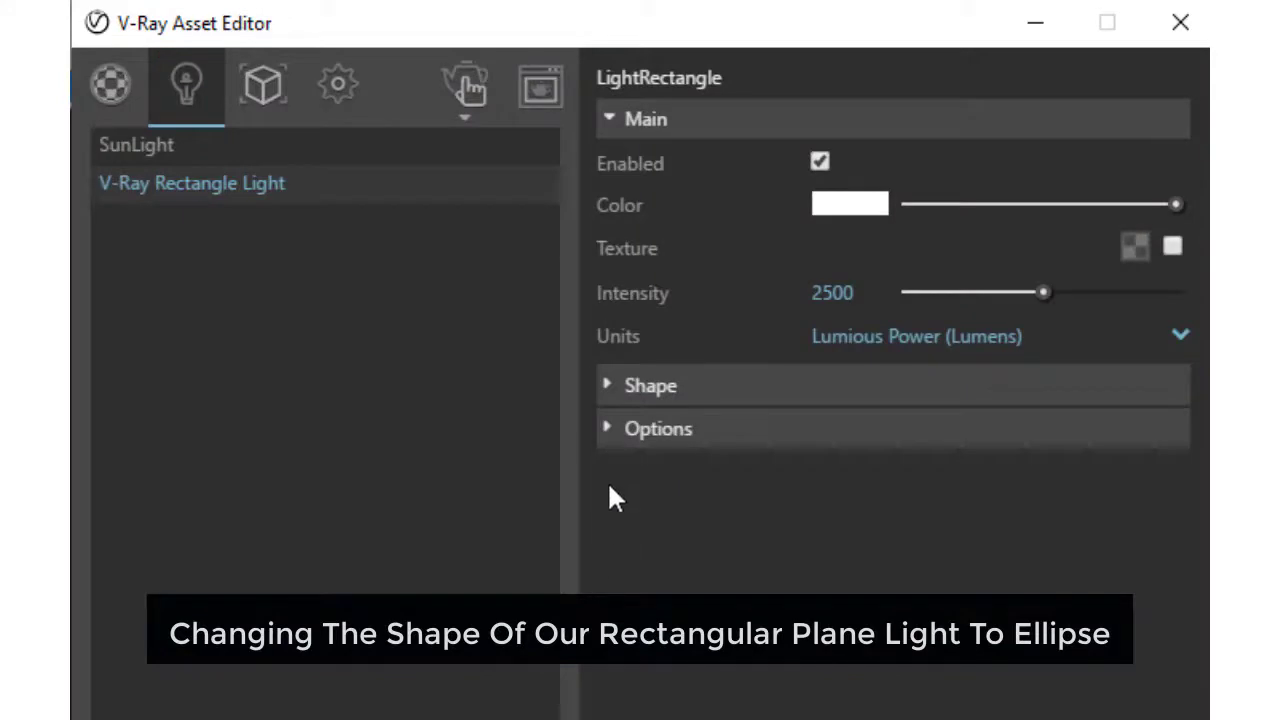
# Step: Change the light's shape to Ellipse and render the oval ceiling light
pyautogui.click(609, 388)
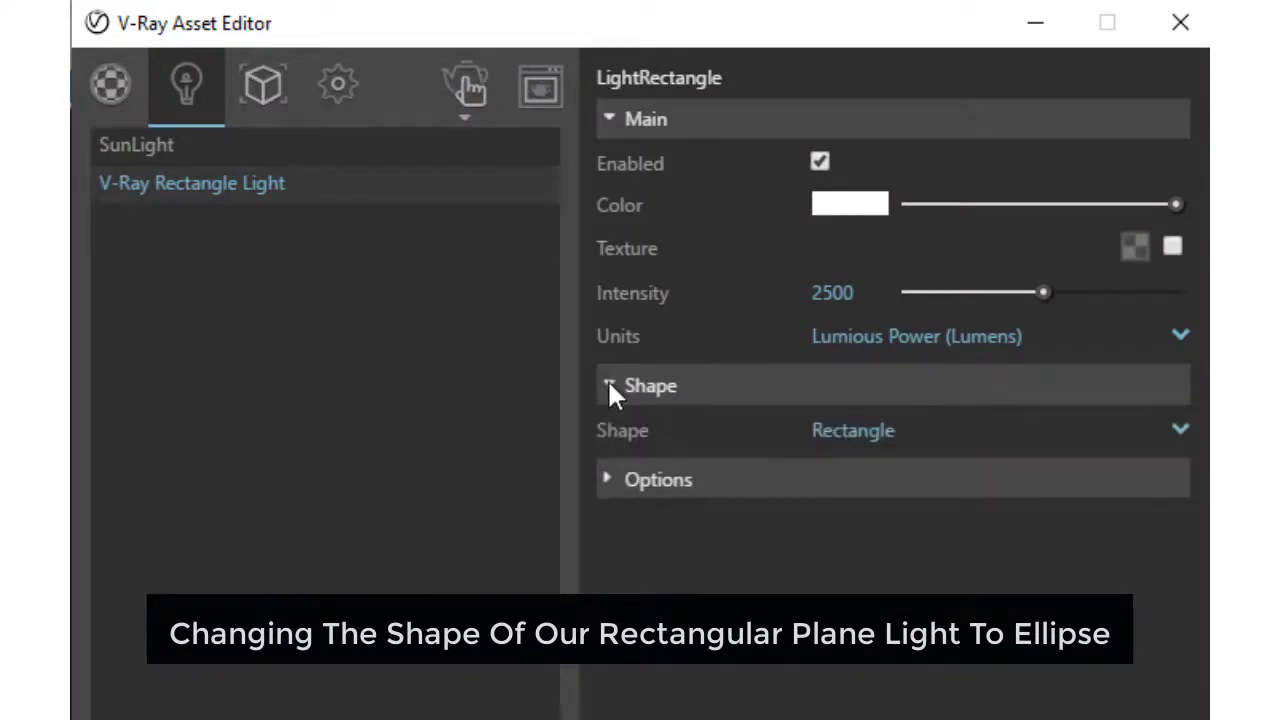
pyautogui.click(1181, 432)
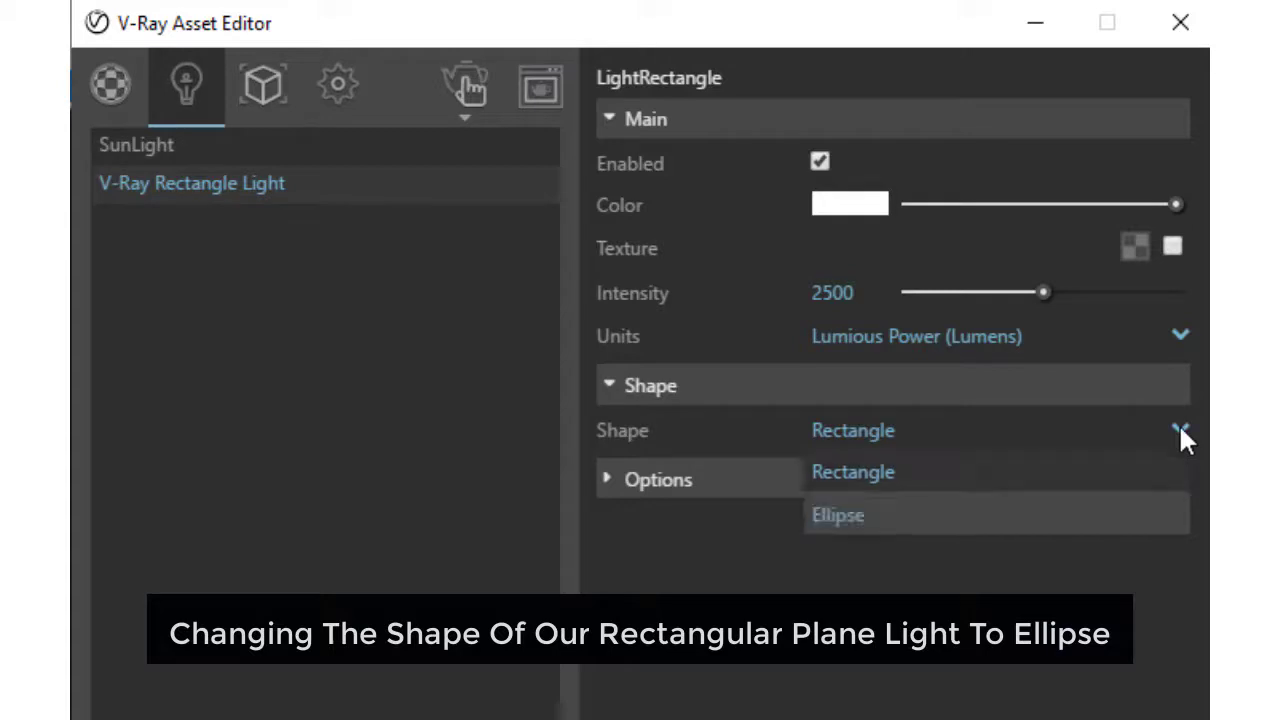
pyautogui.click(837, 515)
pyautogui.click(470, 88)
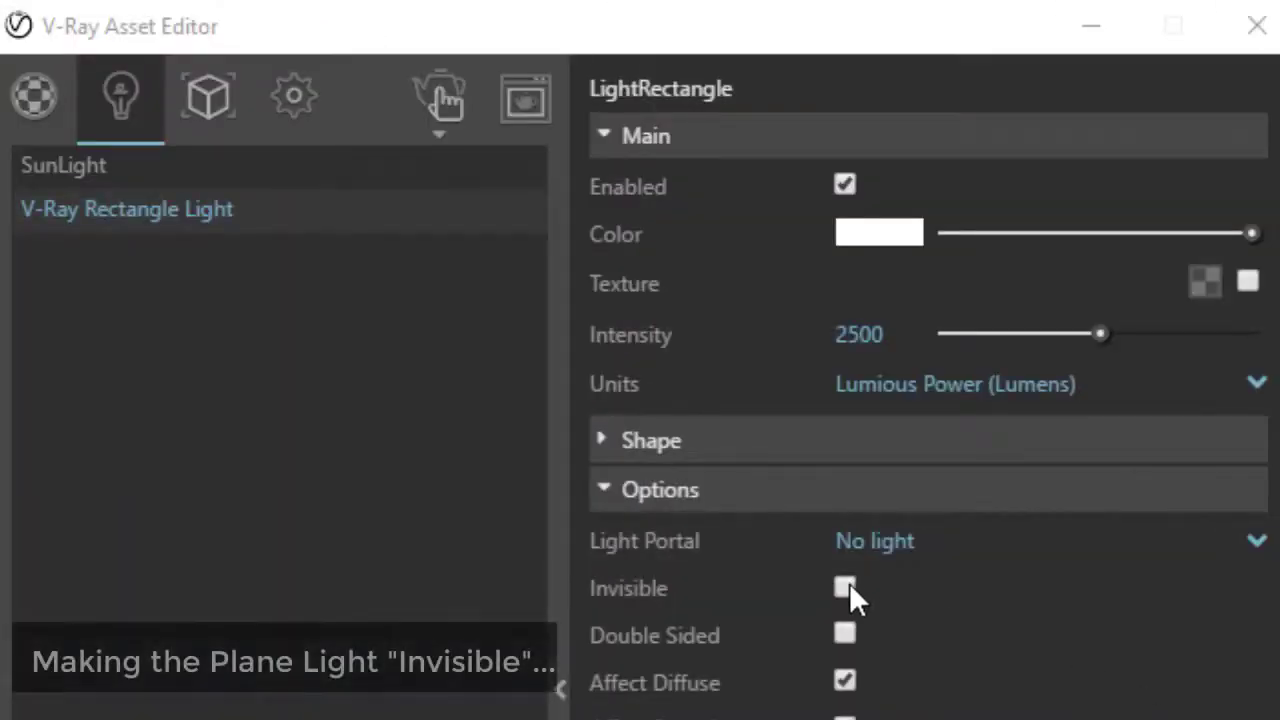
# Step: Tick Invisible in the rectangle light's Options so its surface is hidden
pyautogui.click(845, 588)
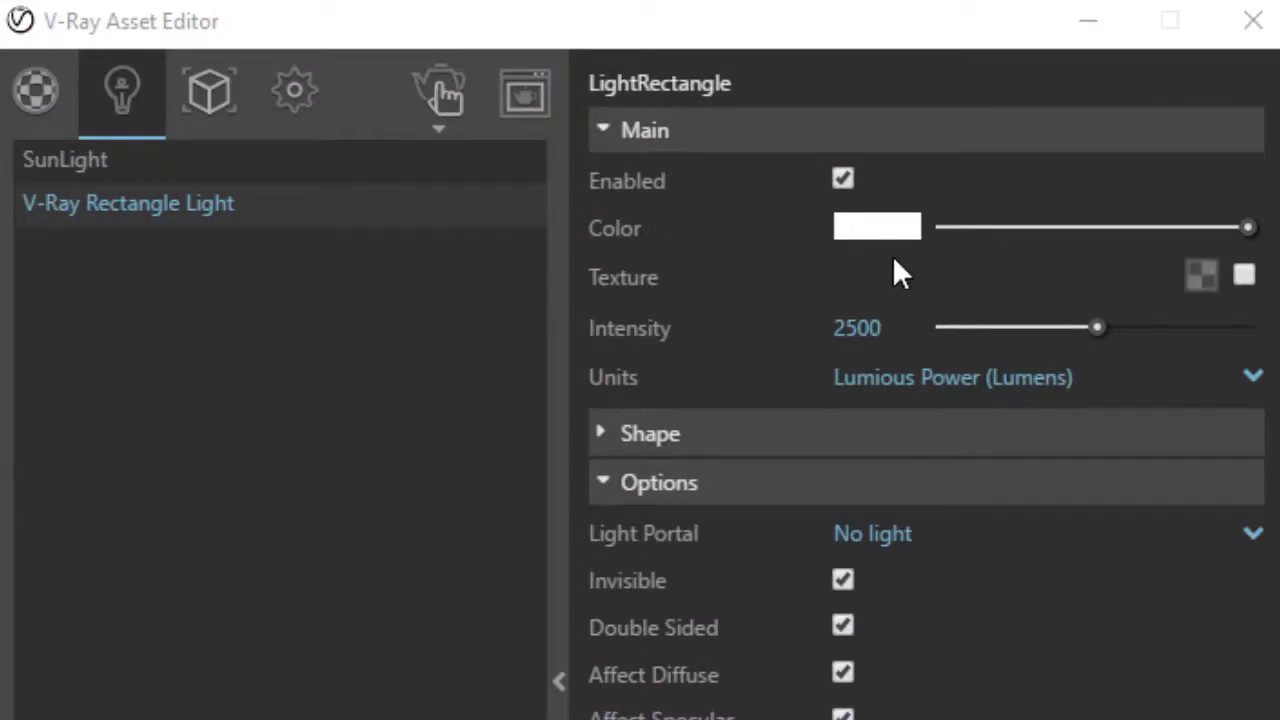
# Step: Tint the light pale yellow (RGB 255, 255, 168) at luminance 199
pyautogui.click(878, 228)
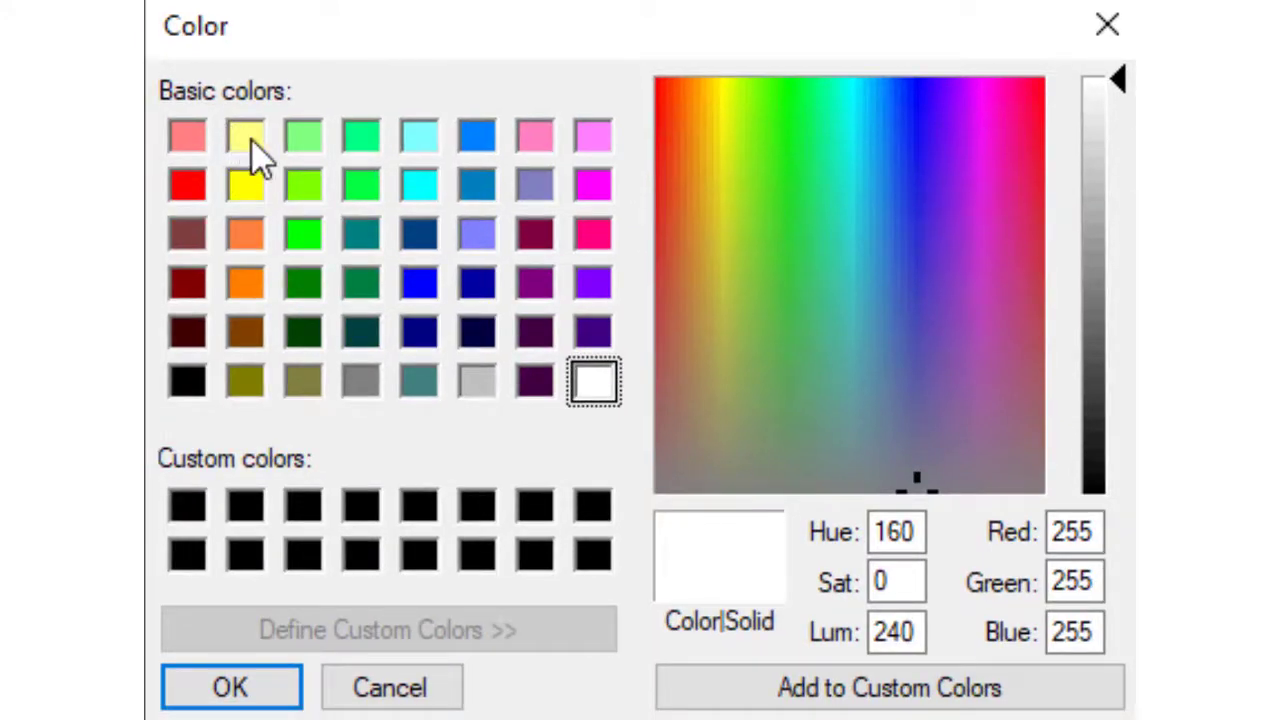
pyautogui.click(252, 141)
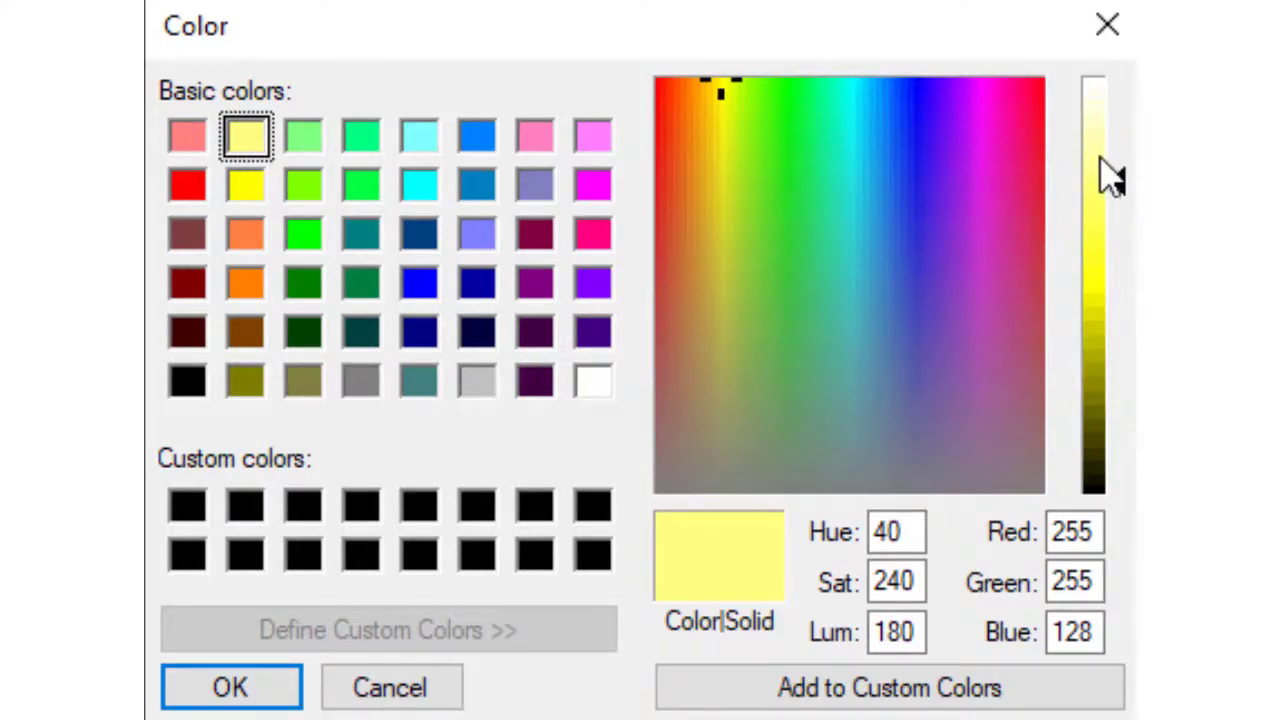
pyautogui.moveTo(1103, 179); pyautogui.dragTo(1101, 152)
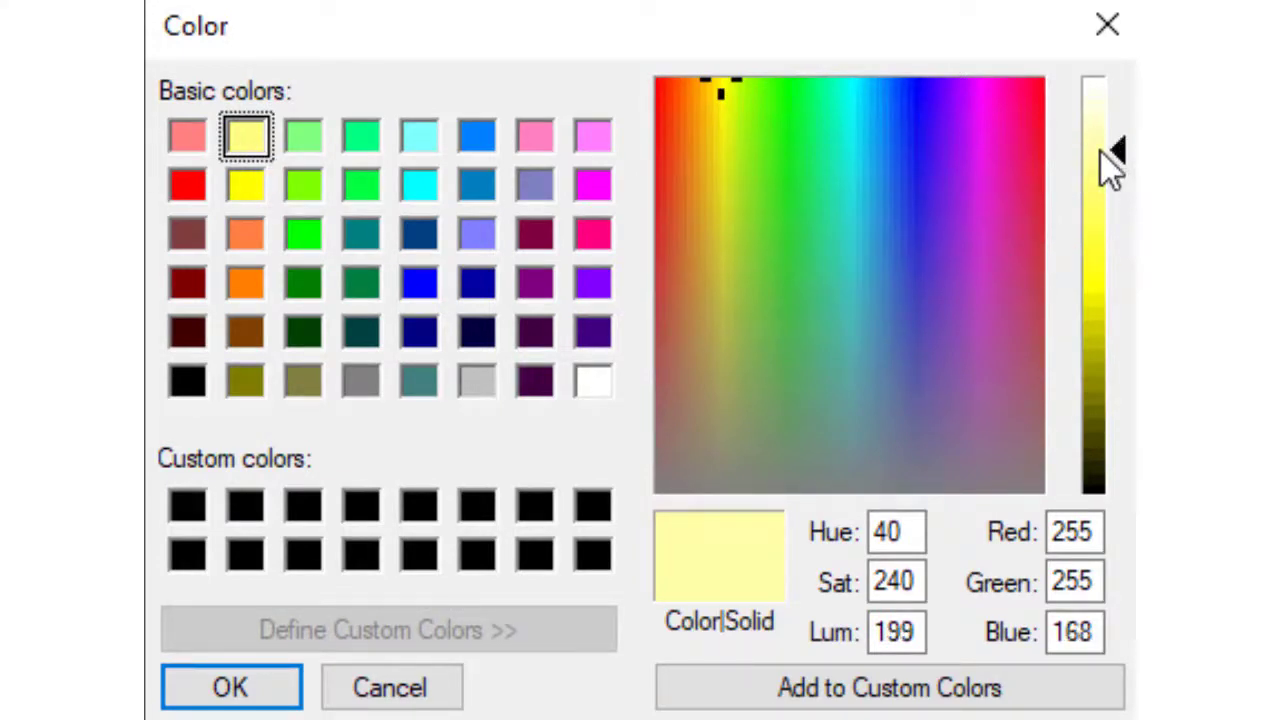
pyautogui.click(255, 700)
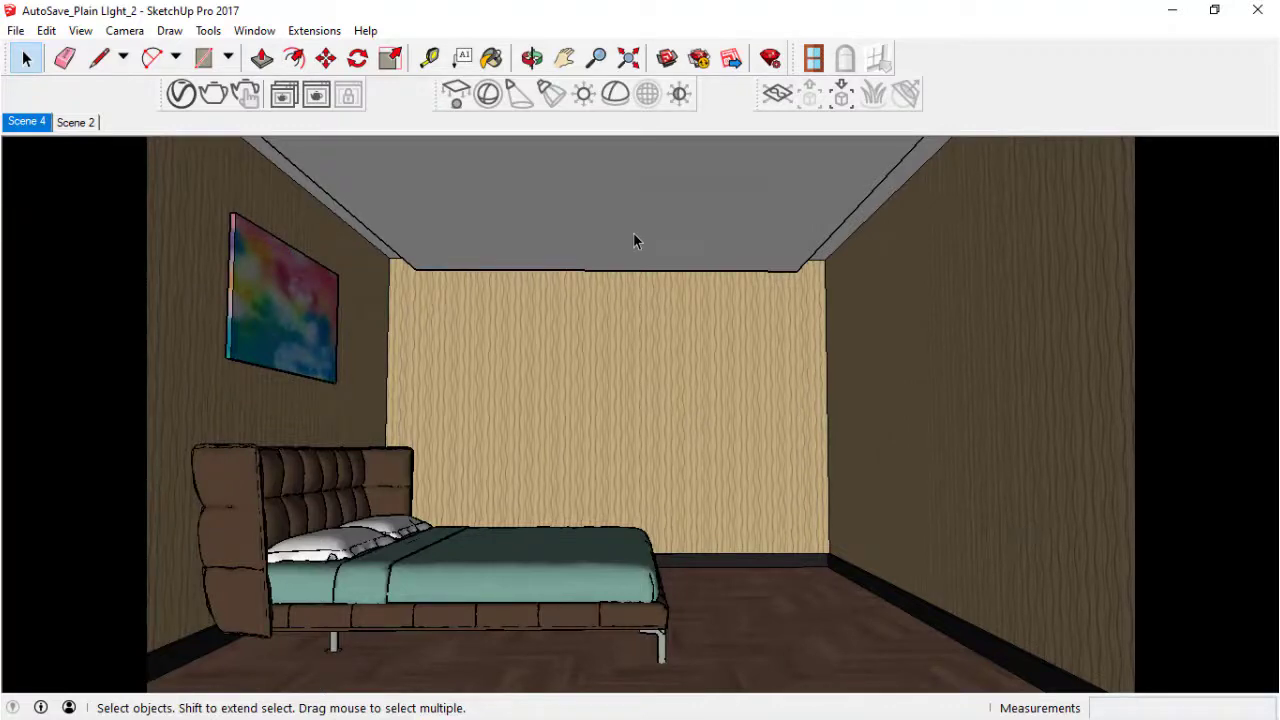
# Step: Orbit around the room's corner to inspect the ceiling cove structure
pyautogui.moveTo(633, 240)
pyautogui.mouseDown(button='middle')
pyautogui.moveTo(815, 433)
pyautogui.moveTo(871, 437)
pyautogui.mouseUp(button='middle')
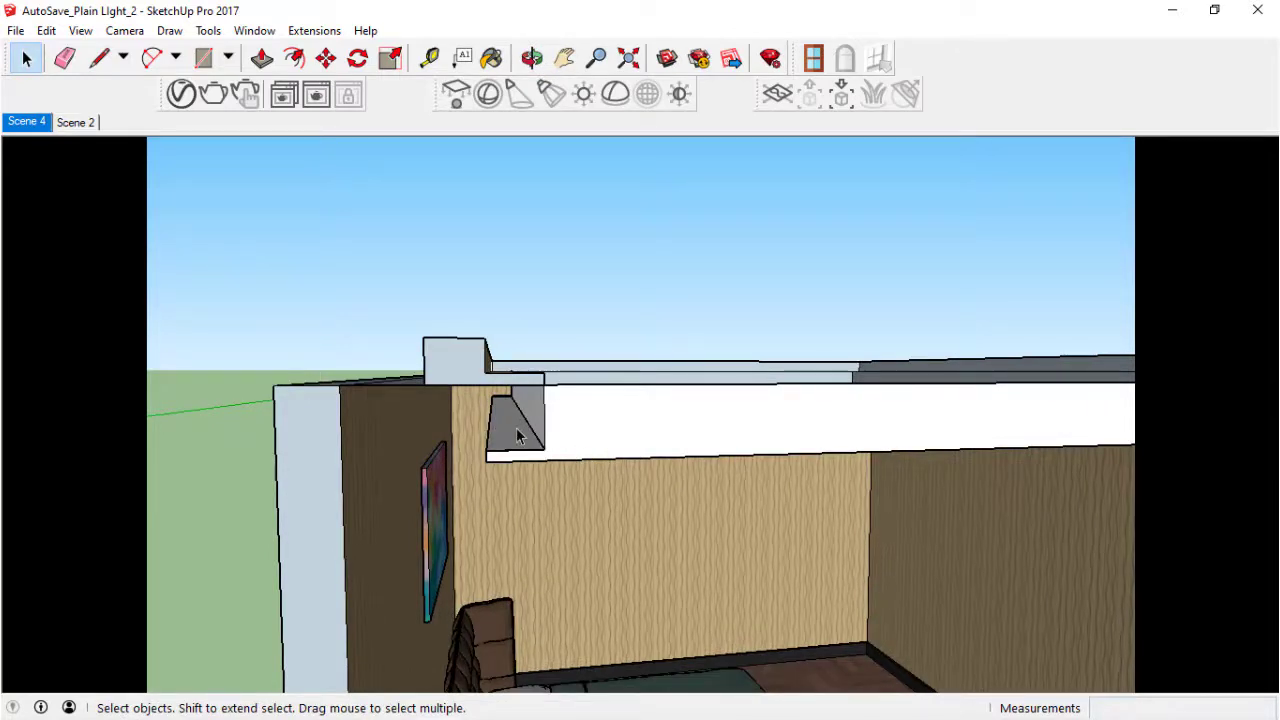
pyautogui.click(533, 425)
pyautogui.moveTo(930, 453)
pyautogui.mouseDown(button='middle')
pyautogui.moveTo(514, 429)
pyautogui.moveTo(126, 429)
pyautogui.mouseUp(button='middle')
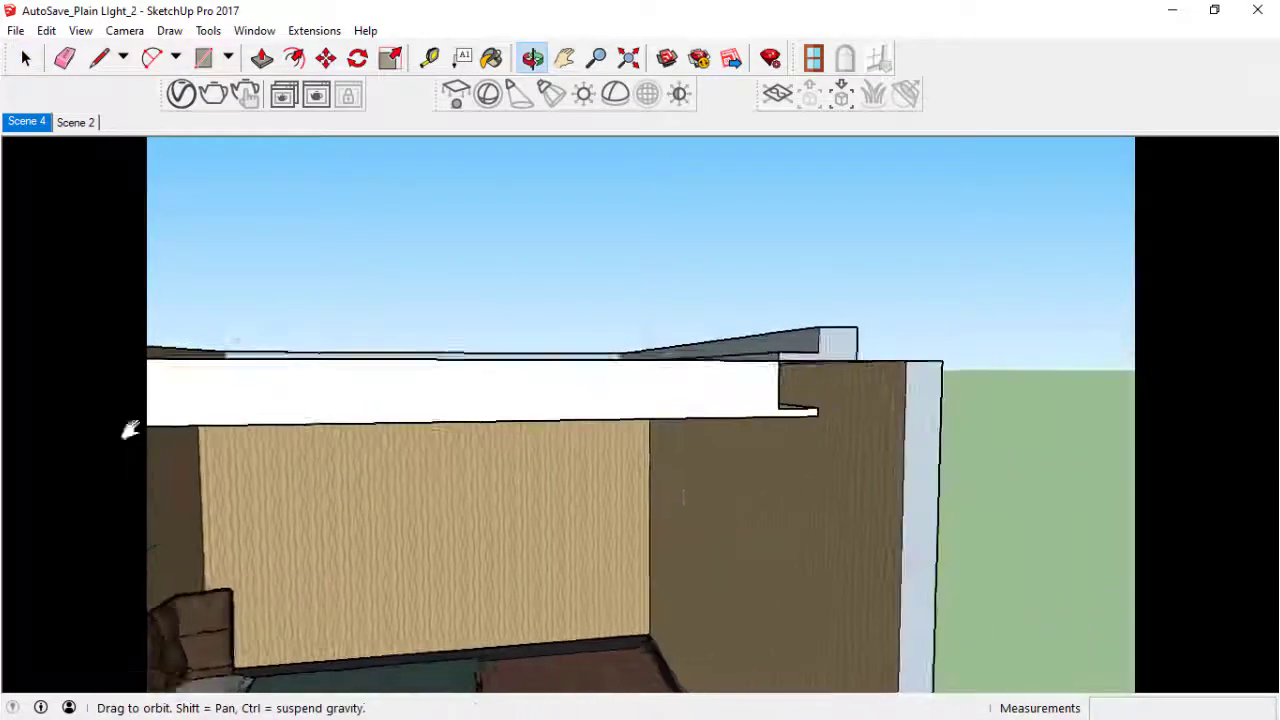
pyautogui.moveTo(709, 480)
pyautogui.mouseDown(button='middle')
pyautogui.moveTo(604, 489)
pyautogui.moveTo(542, 476)
pyautogui.mouseUp(button='middle')
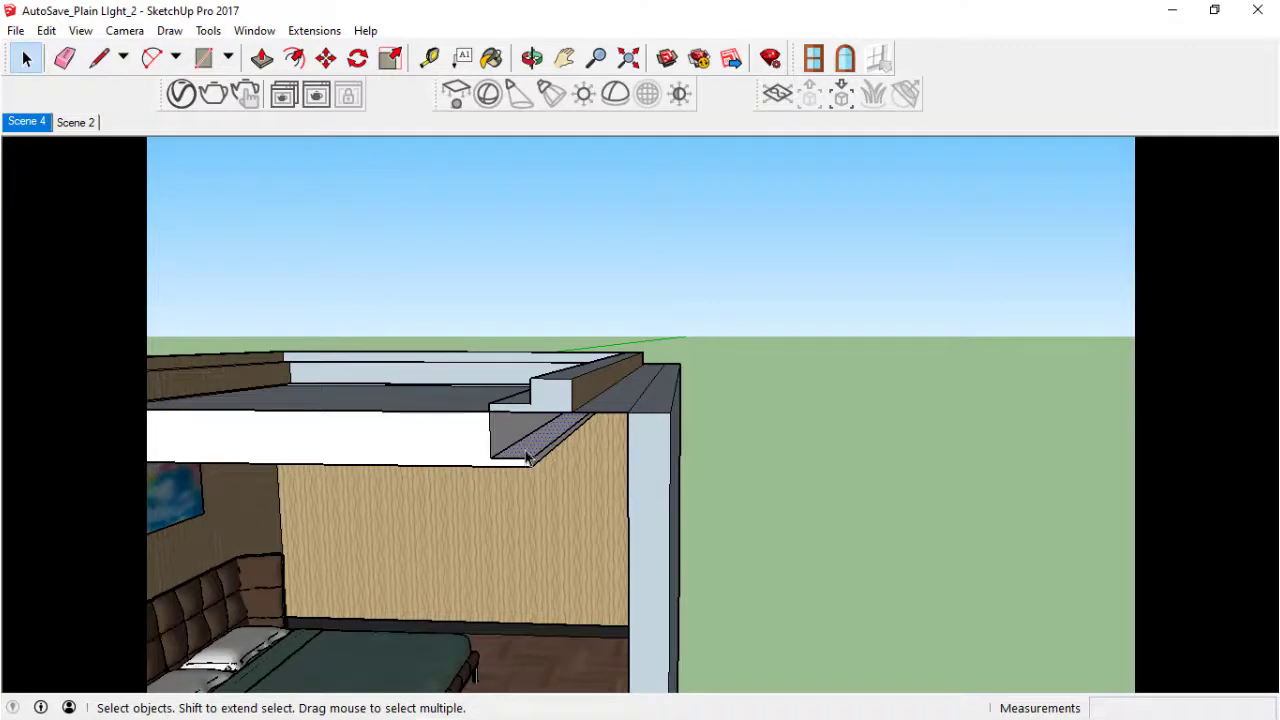
pyautogui.moveTo(466, 460)
pyautogui.mouseDown(button='middle')
pyautogui.moveTo(631, 409)
pyautogui.moveTo(437, 423)
pyautogui.moveTo(449, 404)
pyautogui.moveTo(380, 390)
pyautogui.mouseUp(button='middle')
# Step: Check the cove edge strip in Scene 2, return to Scene 4, and show the V-Ray lights list
pyautogui.click(80, 122)
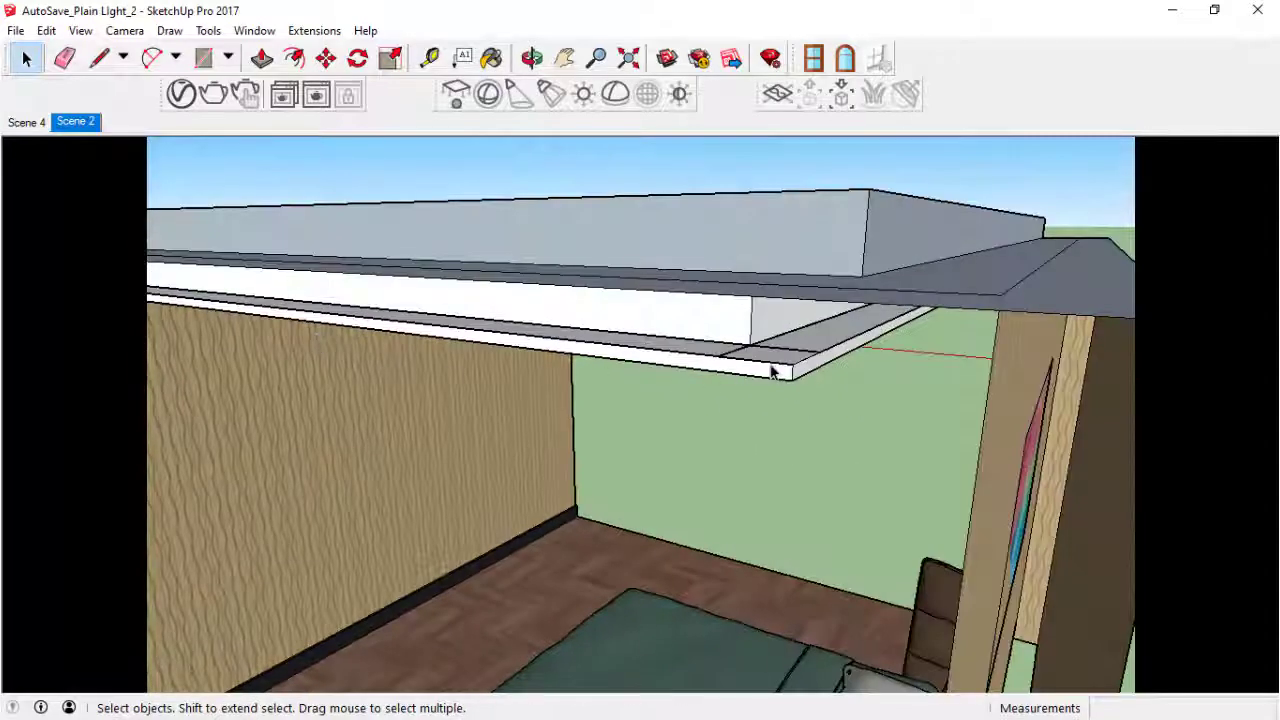
pyautogui.click(648, 346)
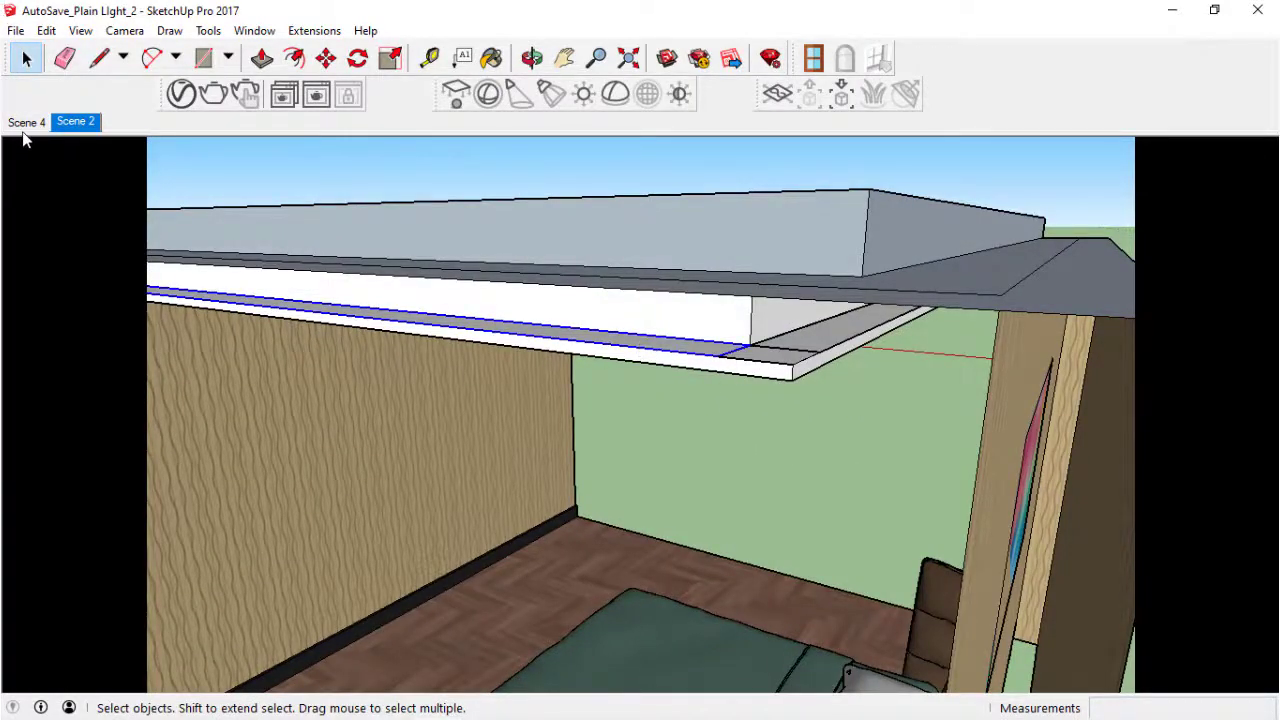
pyautogui.click(27, 123)
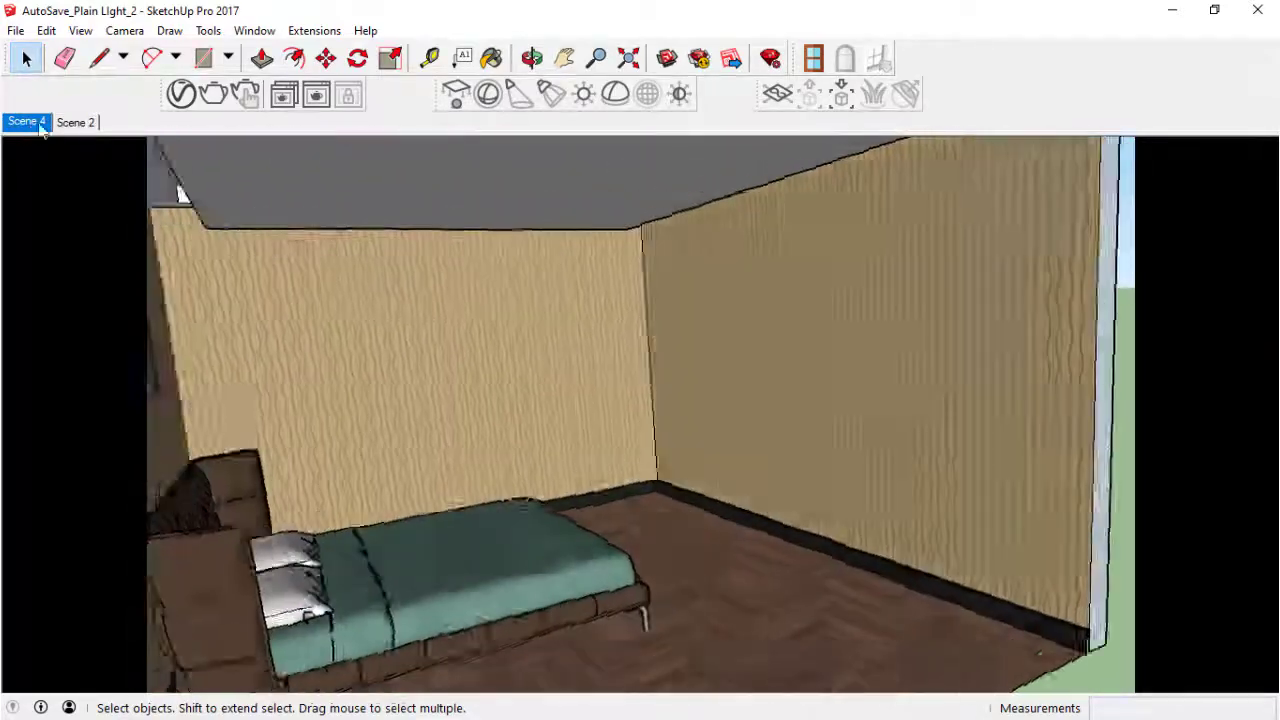
pyautogui.click(181, 93)
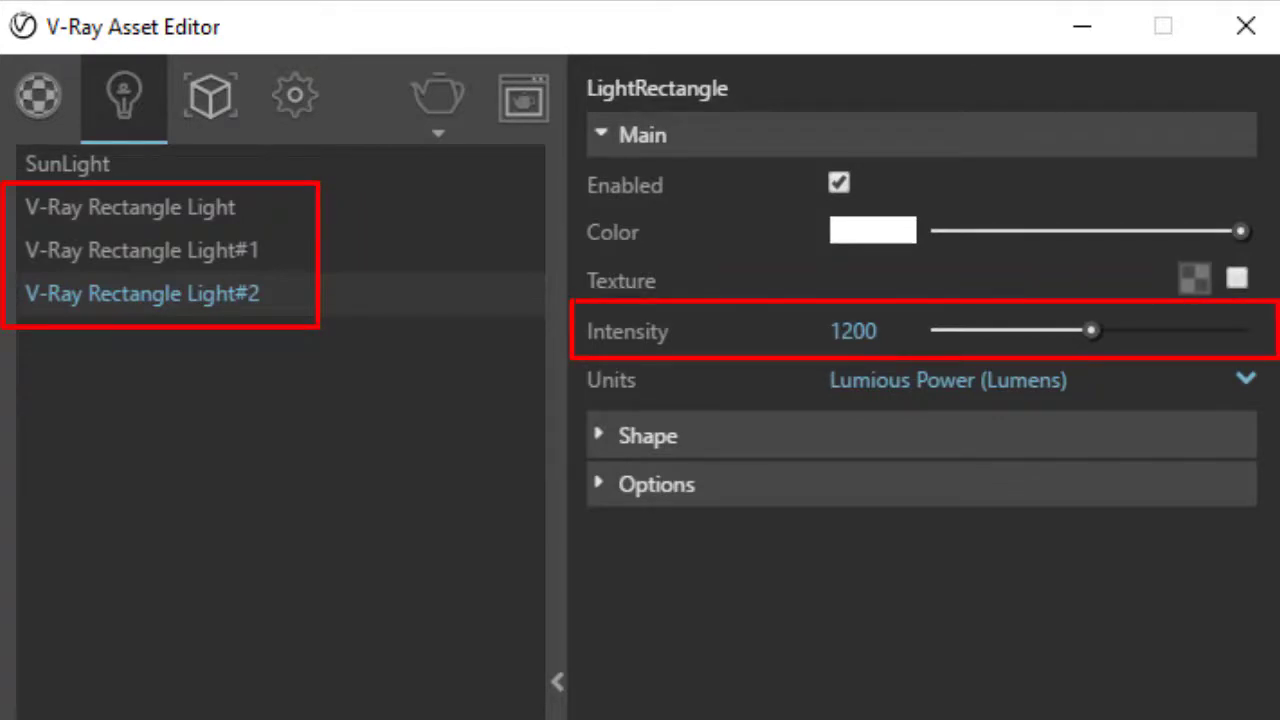
# Step: Show the V-Ray render settings and confirm the Standard camera's Exposure Value is 5
pyautogui.click(290, 106)
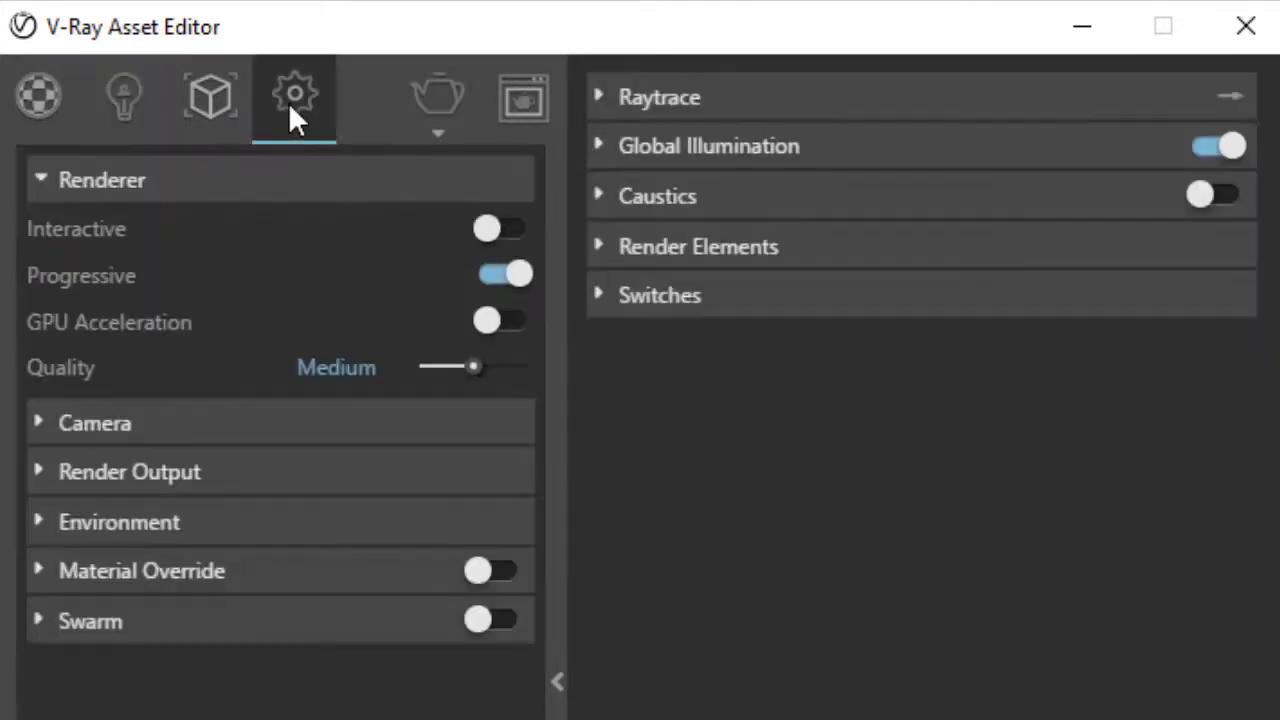
pyautogui.click(38, 420)
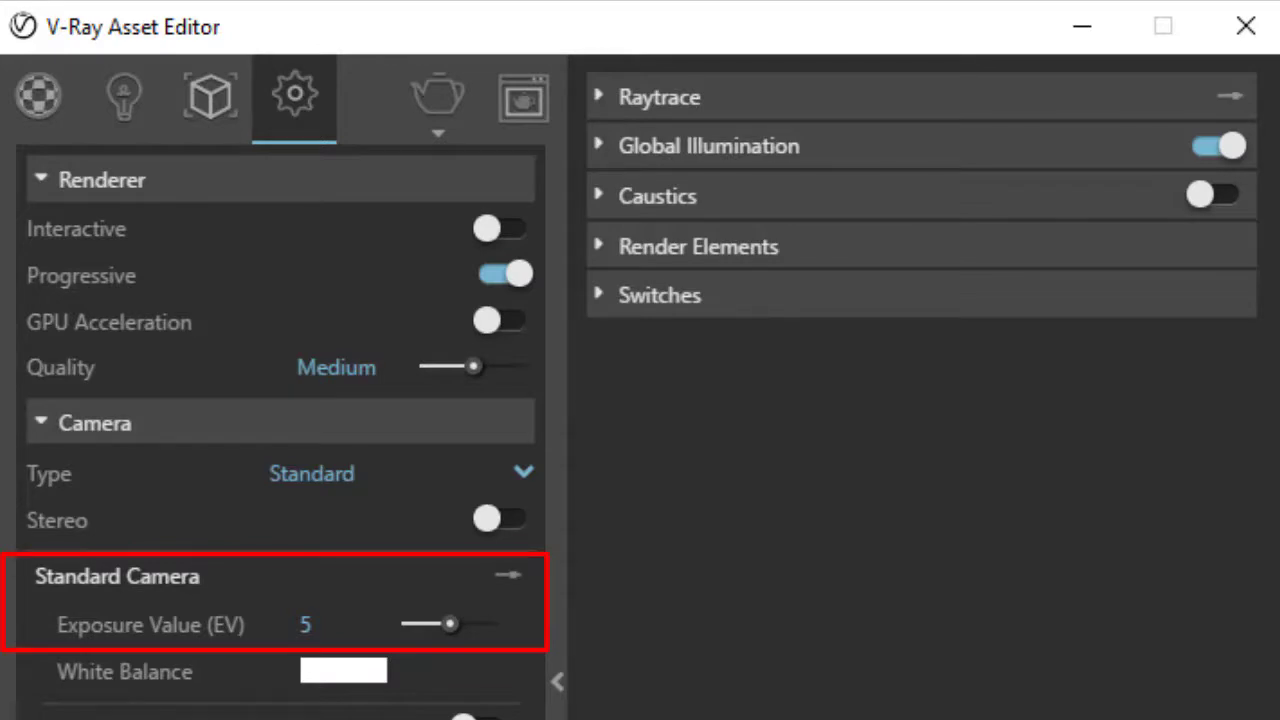
pyautogui.click(439, 132)
pyautogui.click(436, 185)
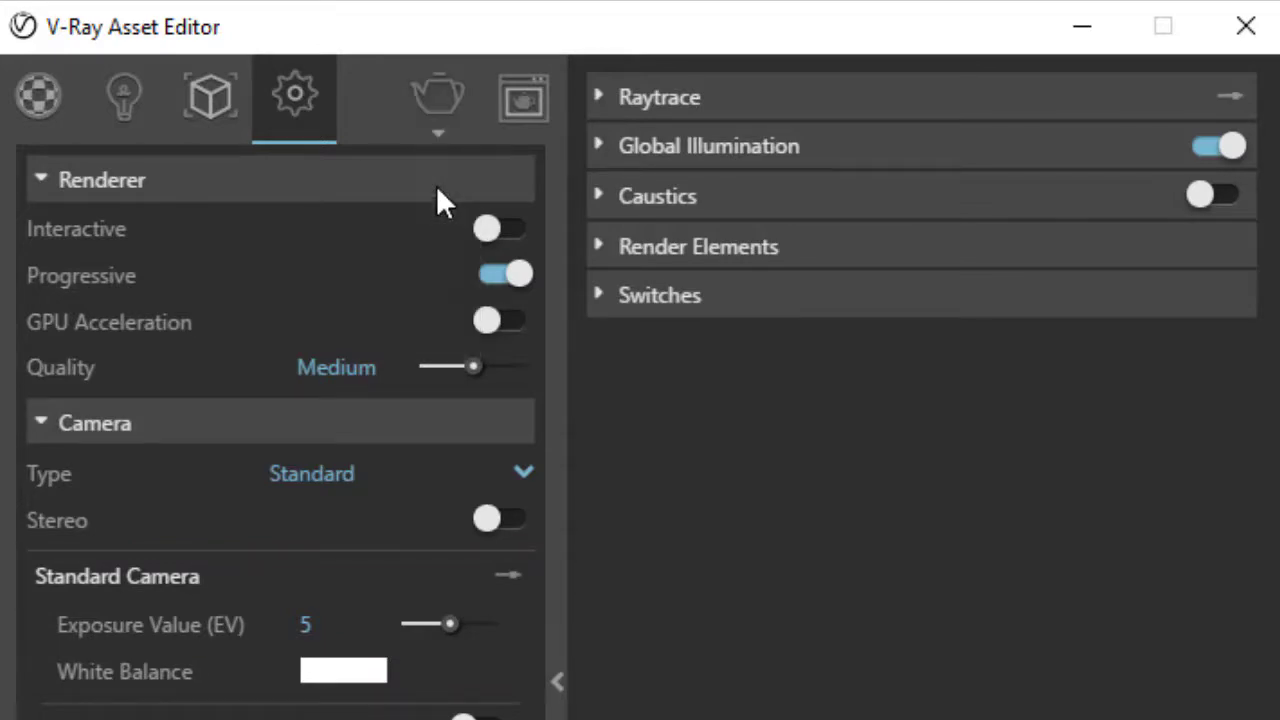